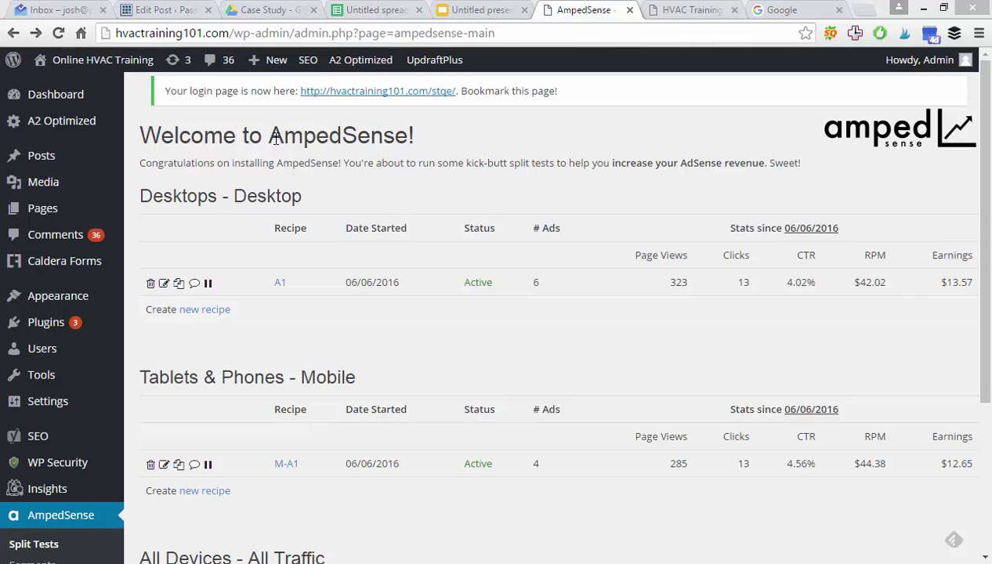
Step: Review the split test overview, comparing the desktop and mobile recipes' status, page views, clicks and earnings
drag(271, 137, 483, 149)
click(484, 149)
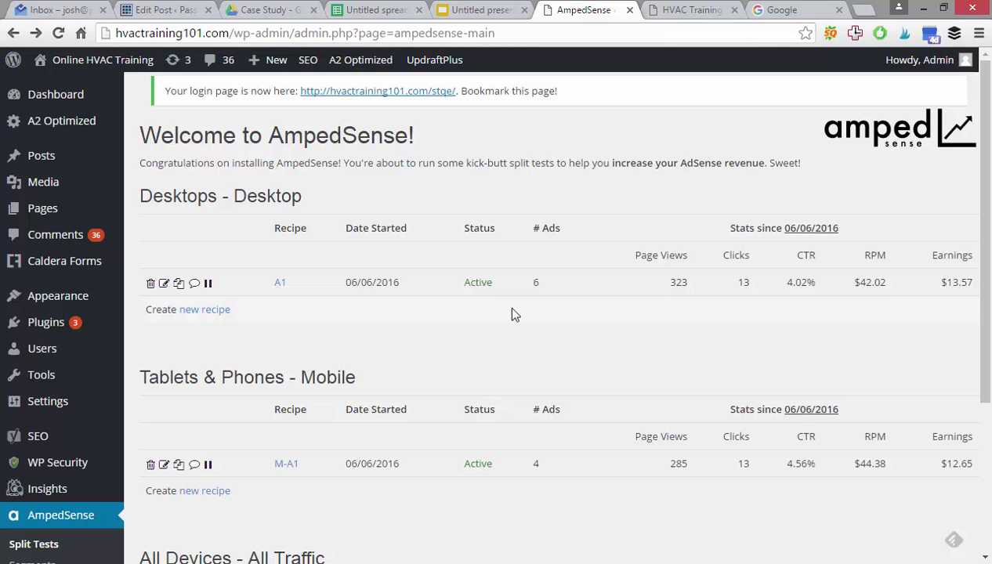
scroll(322, 337, down, 2)
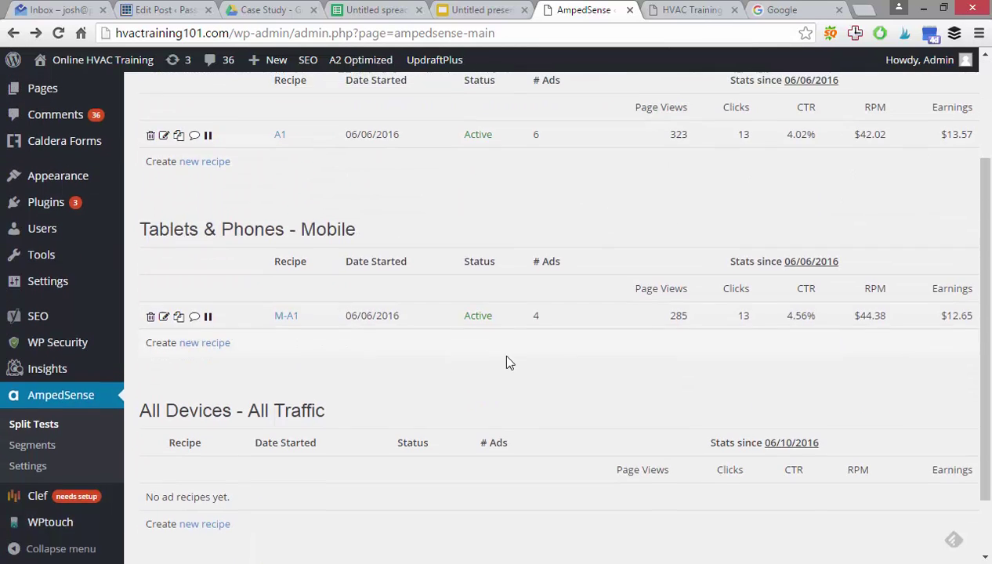
scroll(268, 358, up, 2)
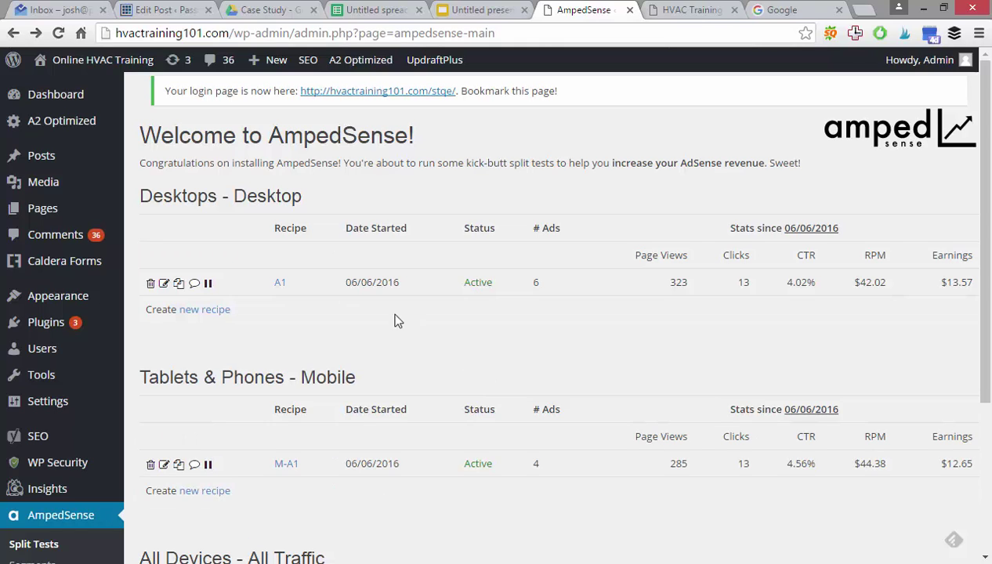
drag(463, 289, 749, 281)
click(796, 314)
drag(234, 197, 319, 195)
click(319, 196)
Step: Preview the desktop recipe A1 on the live article and examine its ad placements above, inside, beside and below the post
click(279, 283)
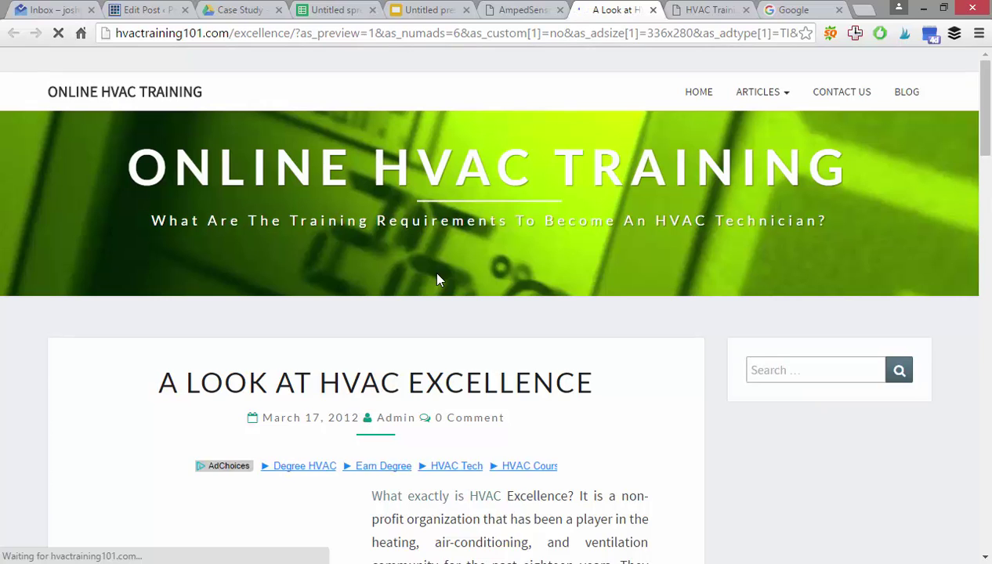
scroll(580, 243, down, 2)
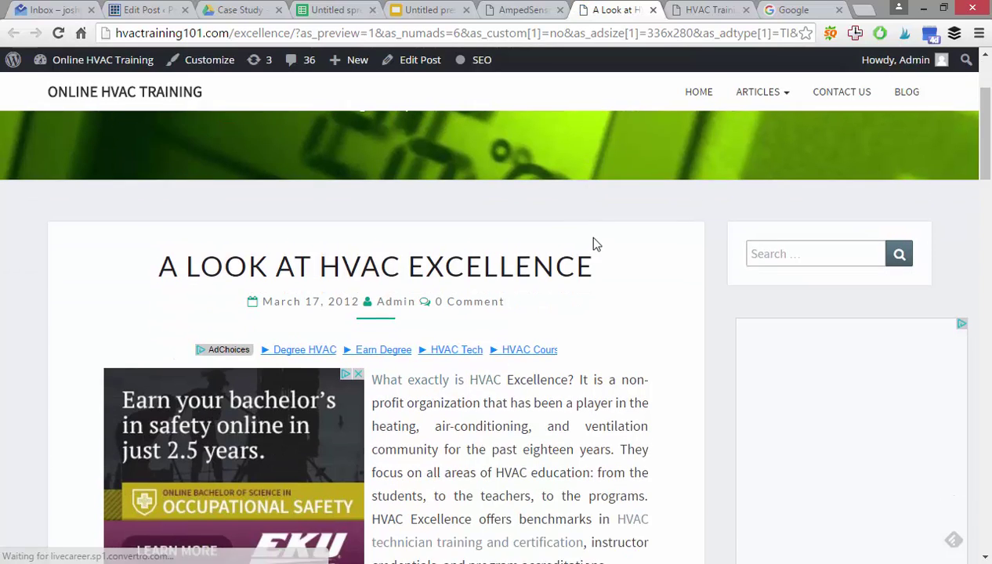
scroll(593, 244, down, 2)
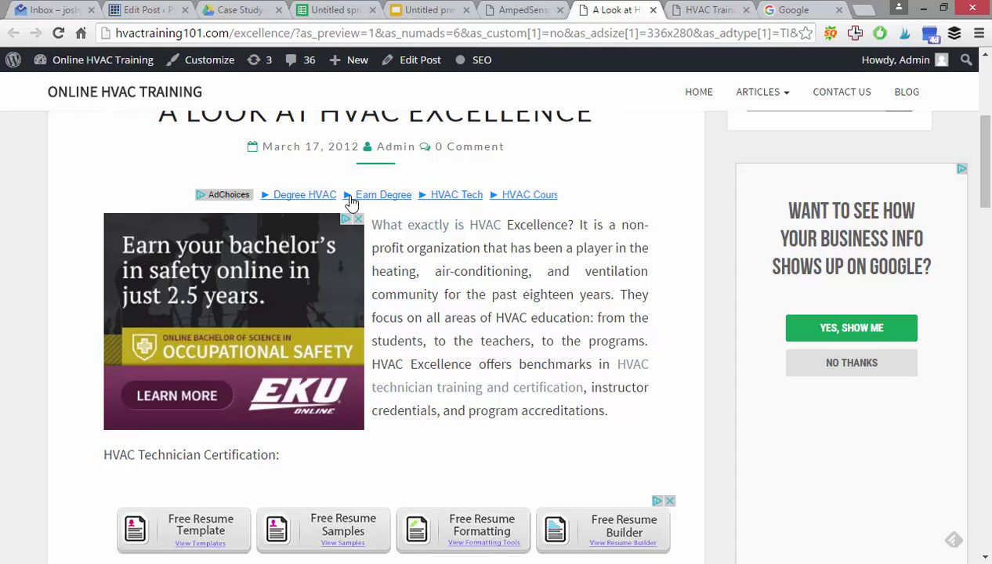
scroll(471, 235, up, 3)
scroll(416, 250, down, 1)
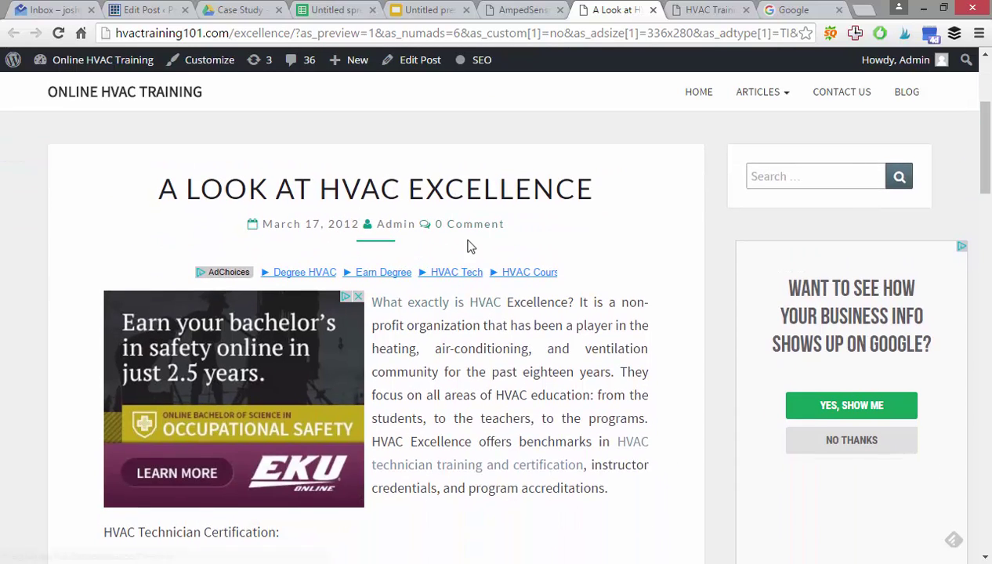
scroll(468, 247, down, 1)
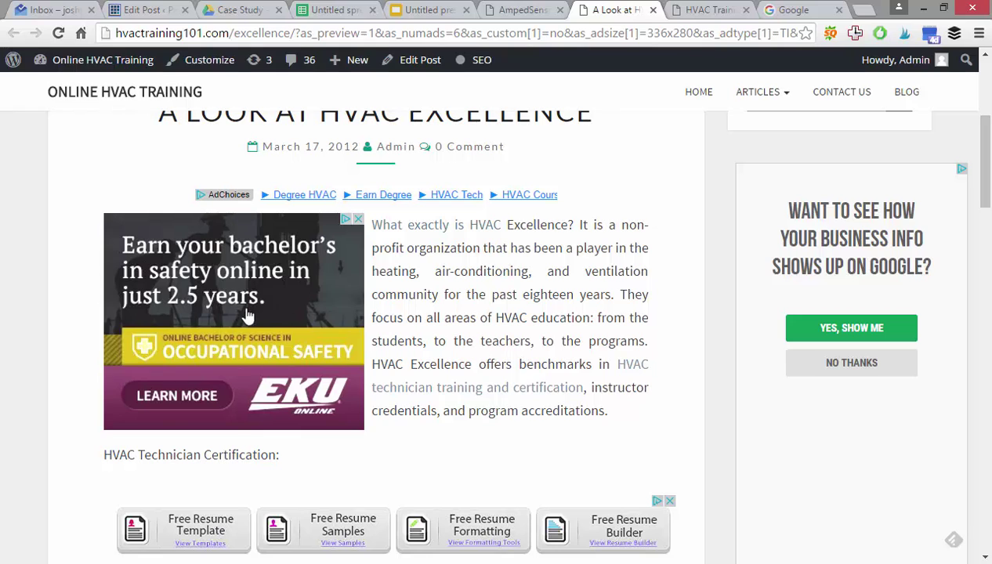
scroll(261, 284, down, 2)
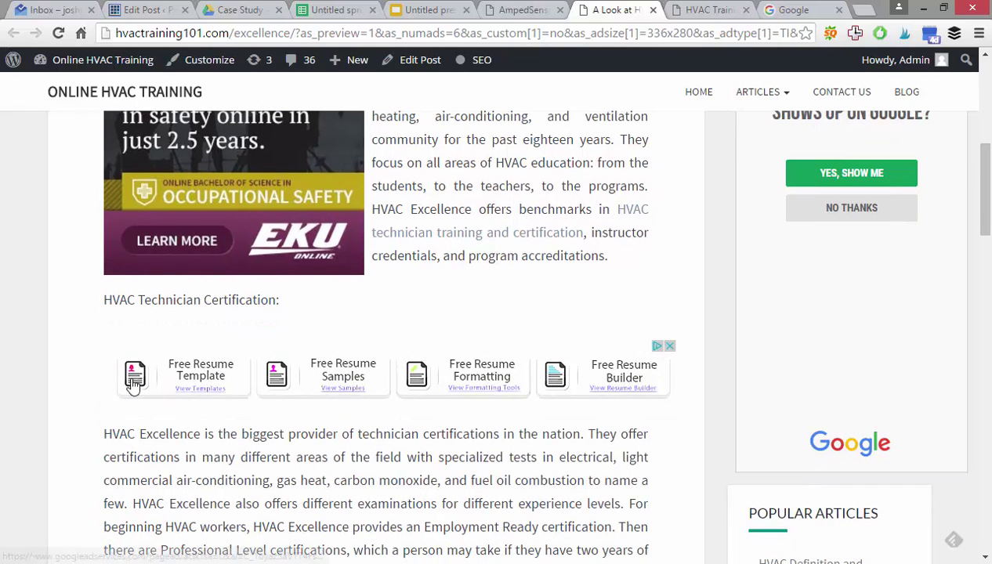
scroll(441, 379, up, 5)
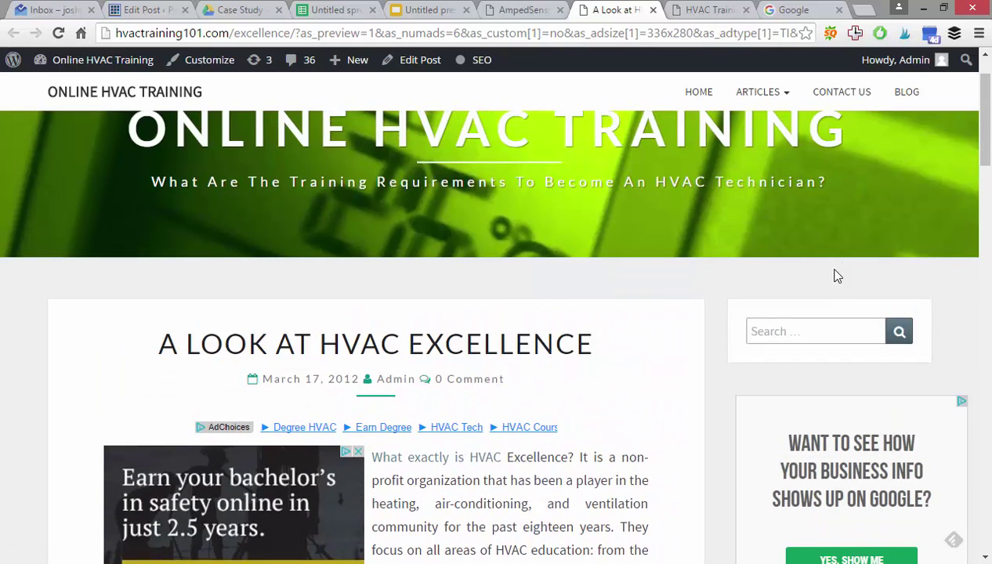
scroll(823, 259, down, 3)
scroll(808, 235, down, 7)
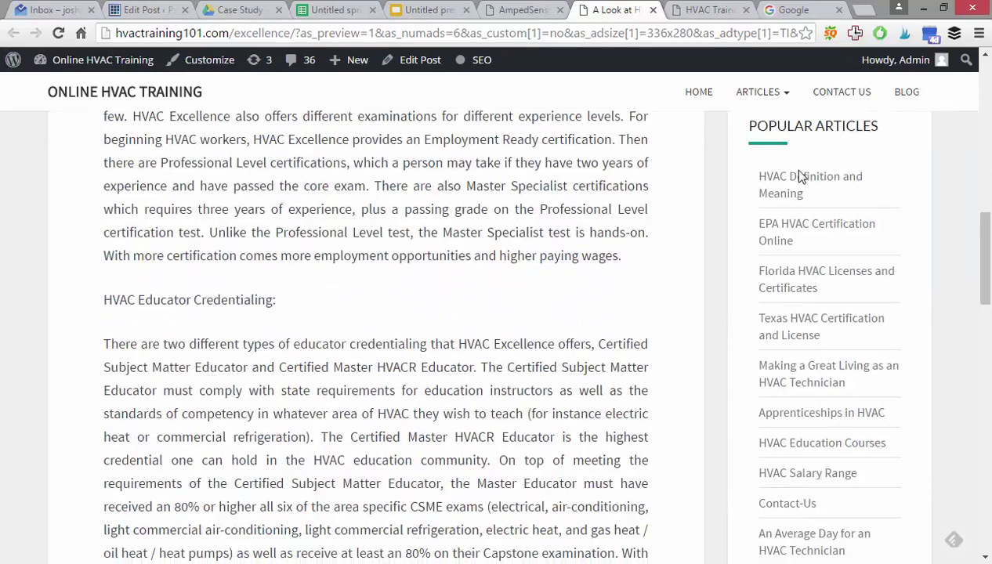
scroll(795, 179, up, 7)
scroll(770, 236, down, 6)
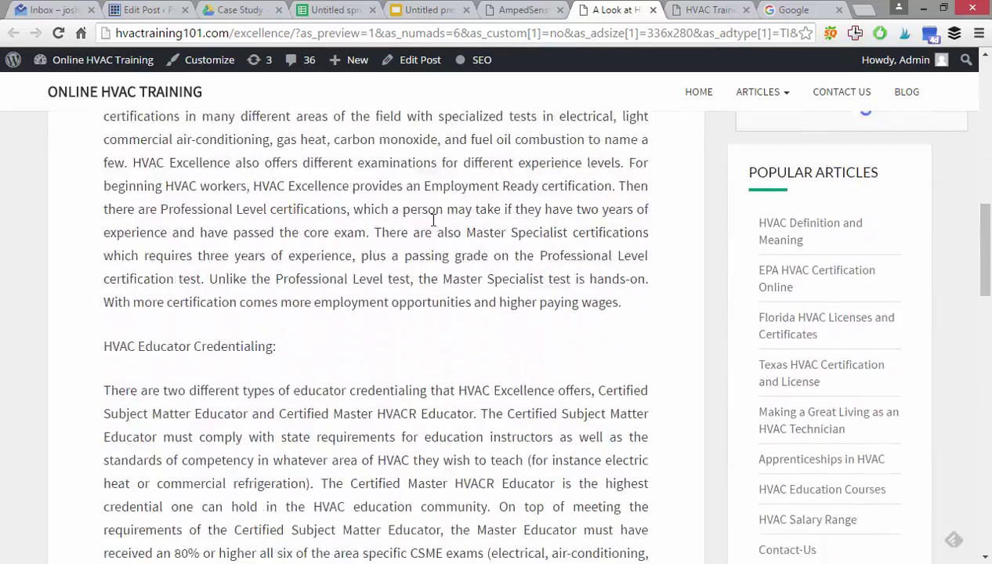
scroll(433, 220, down, 5)
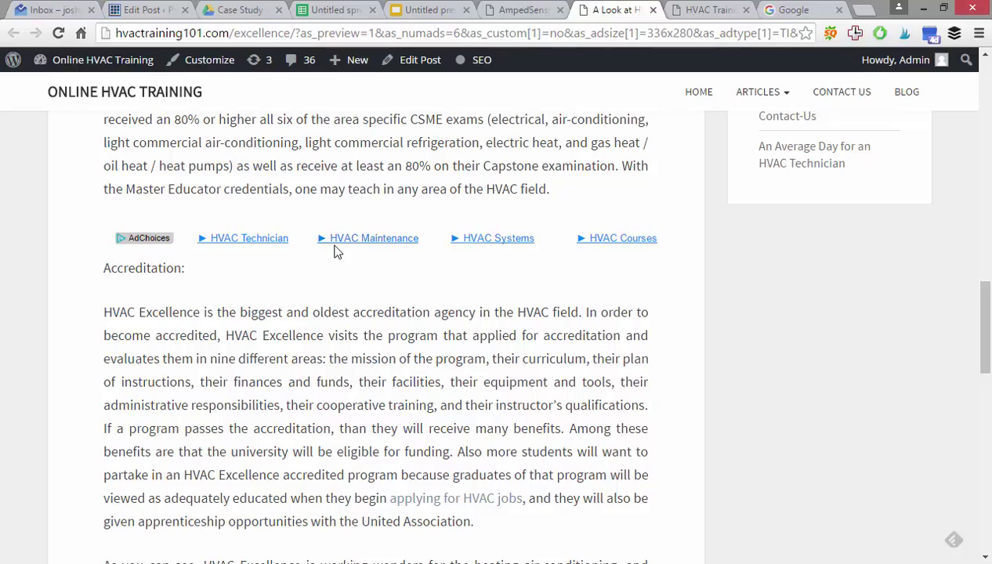
scroll(335, 251, down, 7)
scroll(332, 288, up, 20)
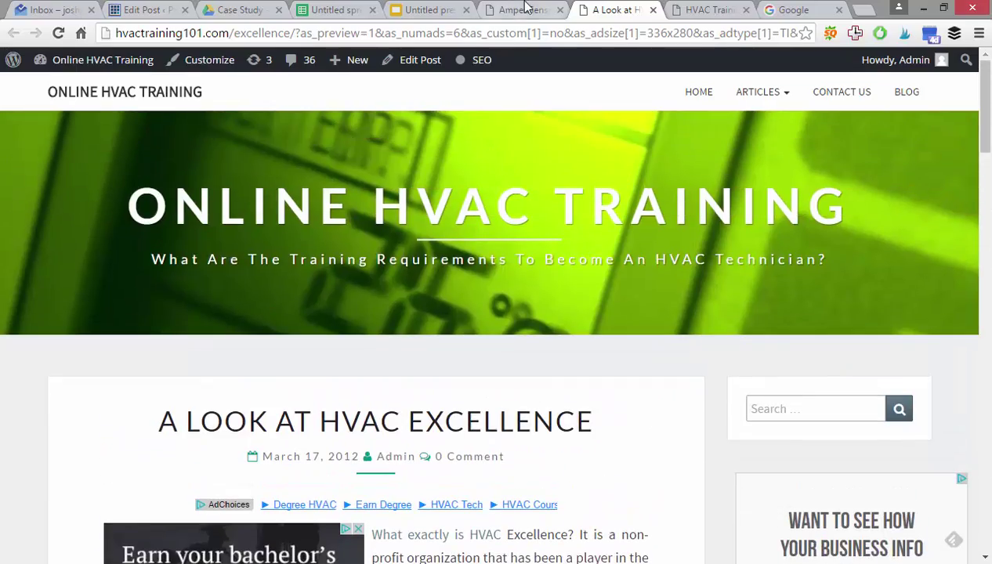
click(653, 9)
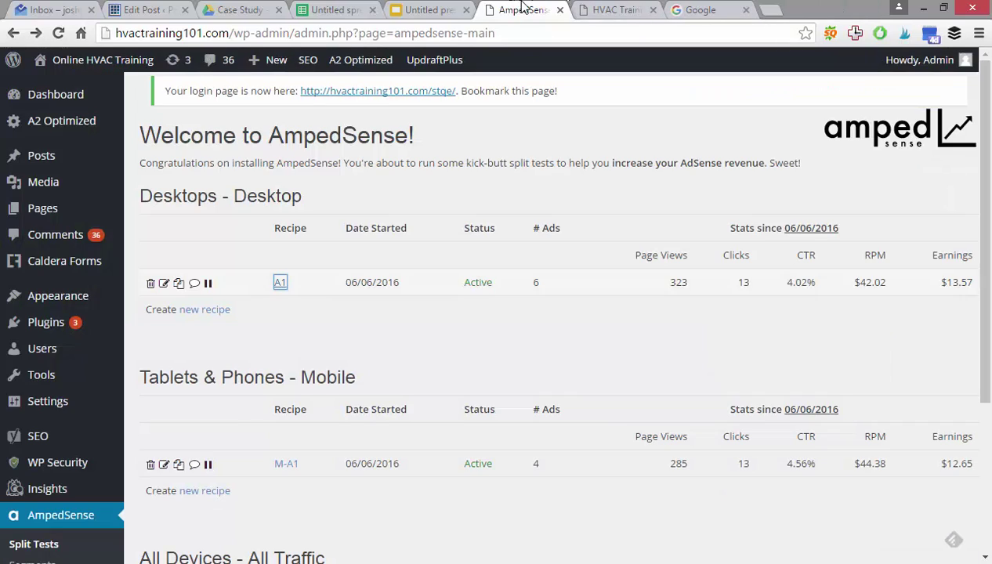
Step: Open the desktop recipe A1 for editing, examine each ad's size, type, location and padding, and return to the split test overview
click(164, 283)
click(559, 134)
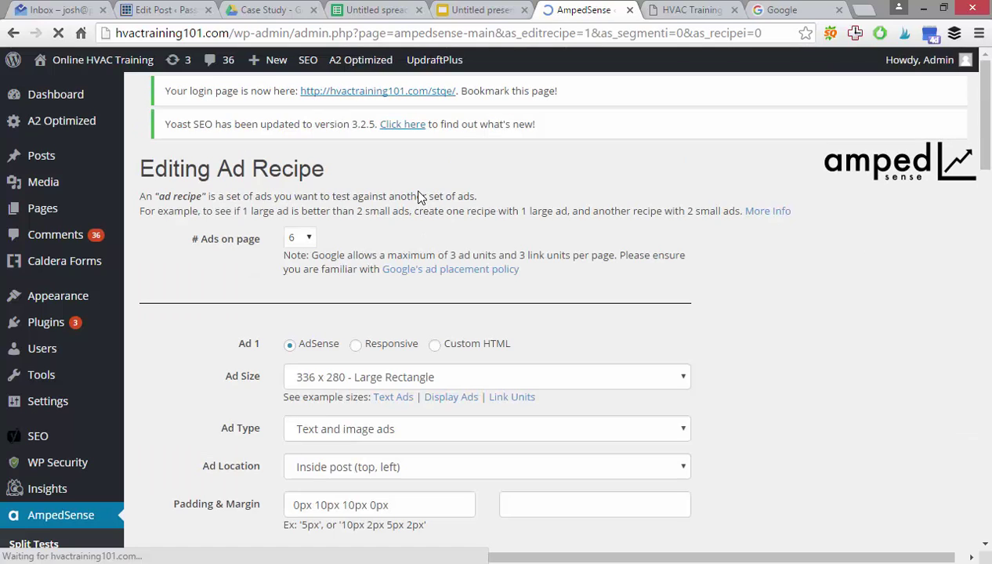
scroll(417, 195, down, 1)
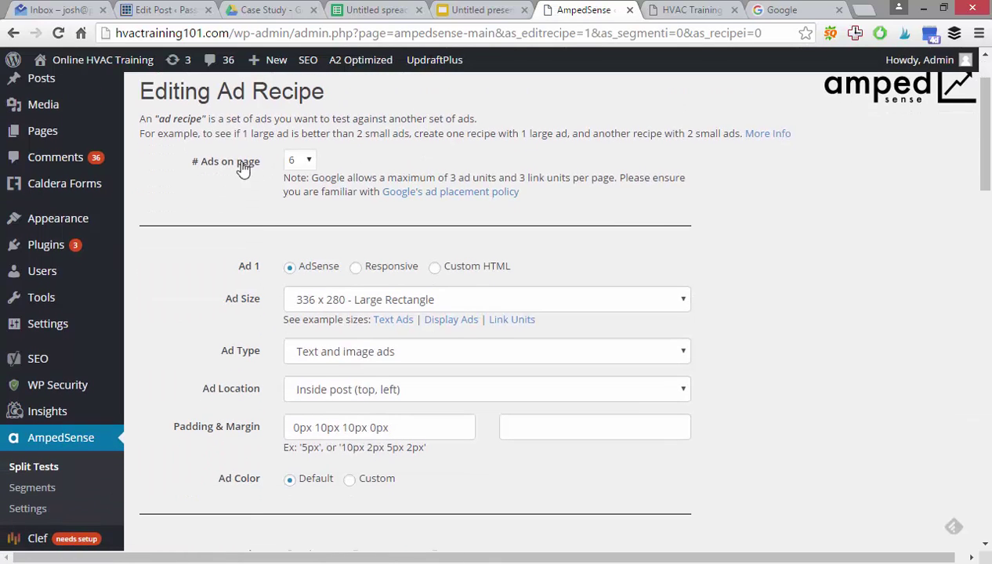
scroll(251, 172, down, 1)
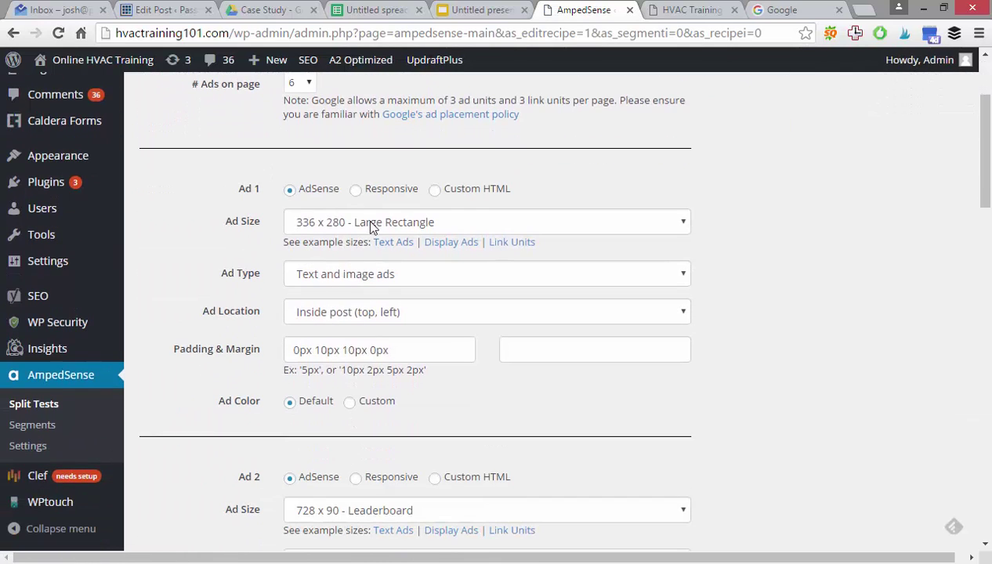
scroll(306, 227, down, 3)
scroll(355, 221, up, 3)
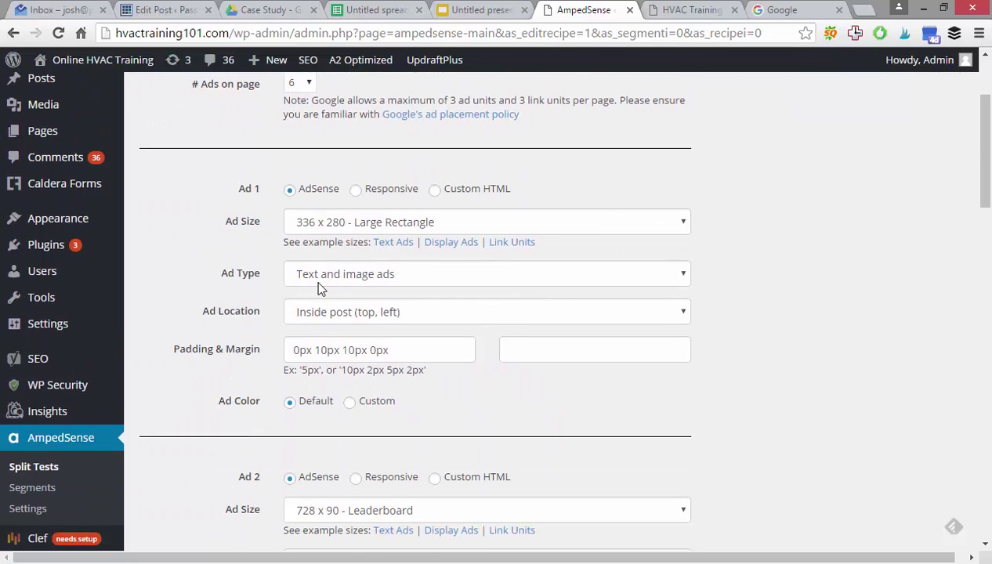
scroll(400, 306, down, 3)
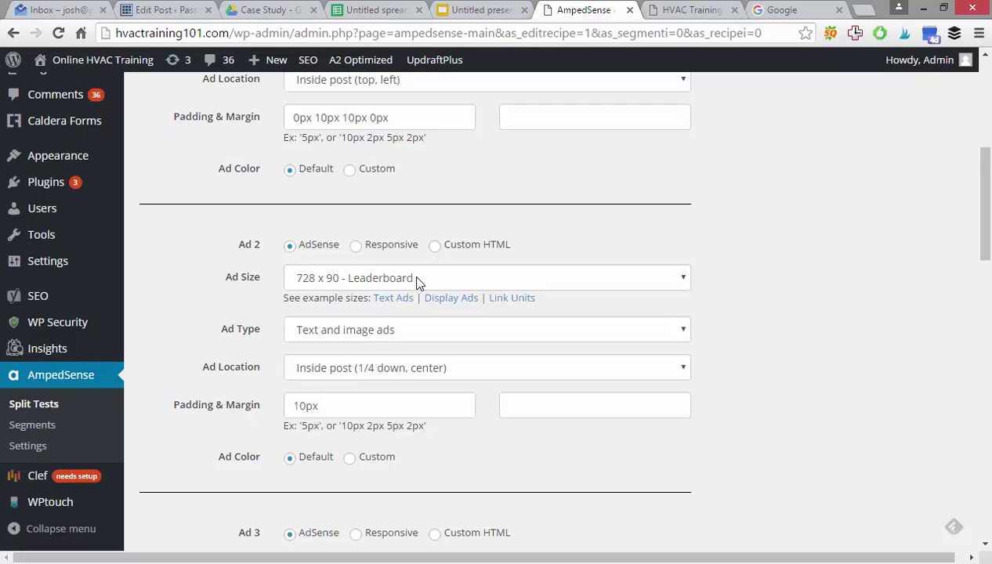
scroll(365, 282, down, 1)
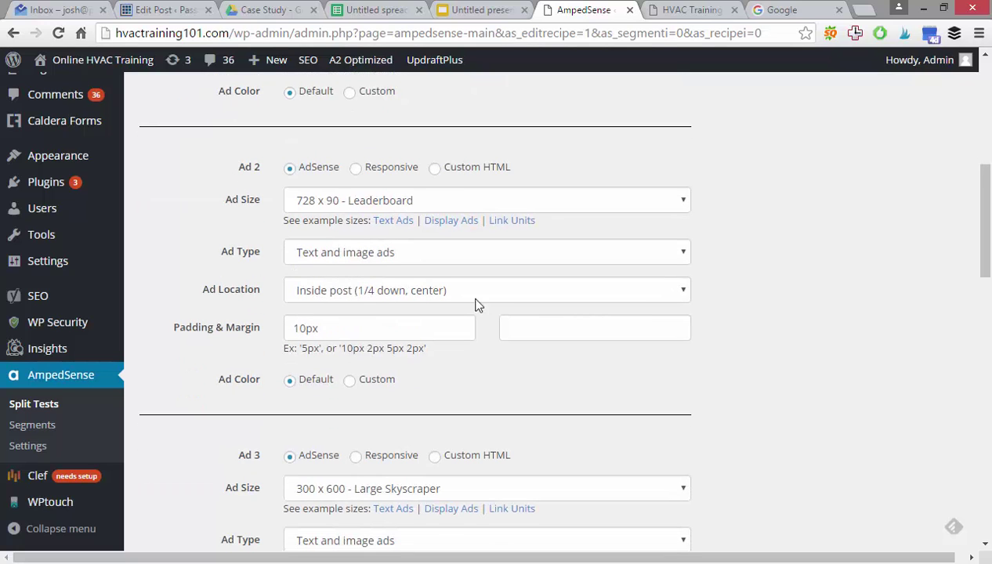
scroll(483, 298, down, 15)
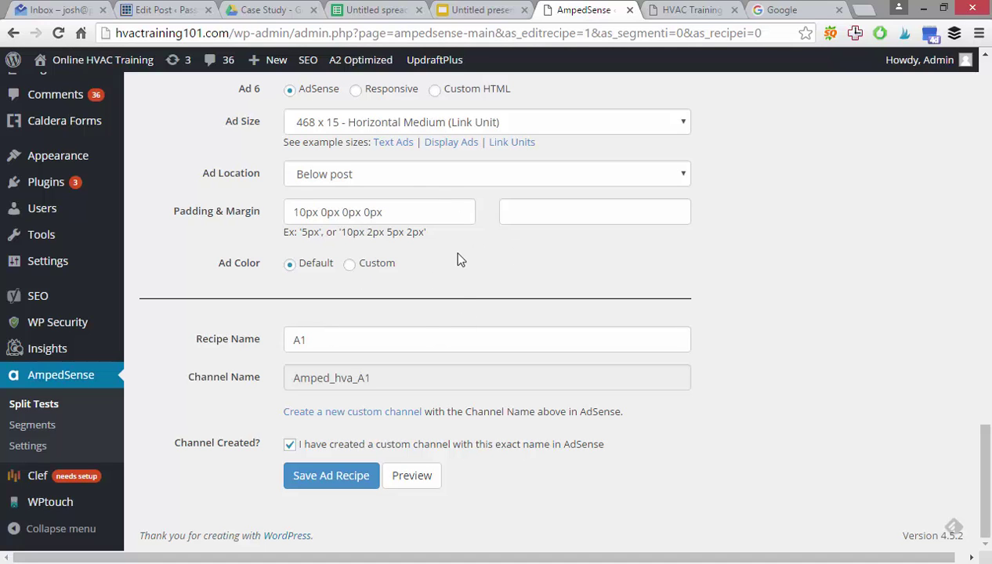
scroll(481, 371, up, 15)
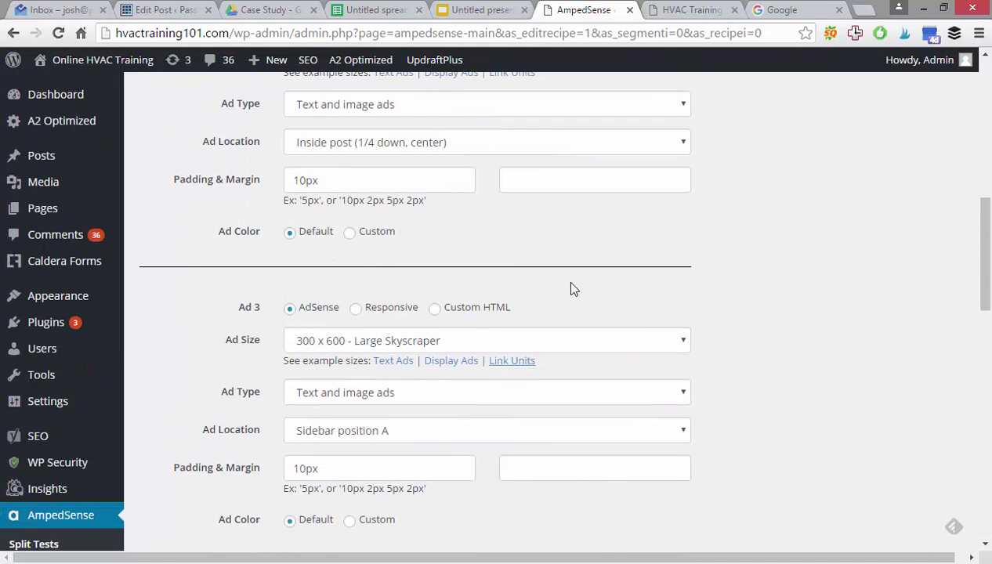
scroll(322, 331, down, 5)
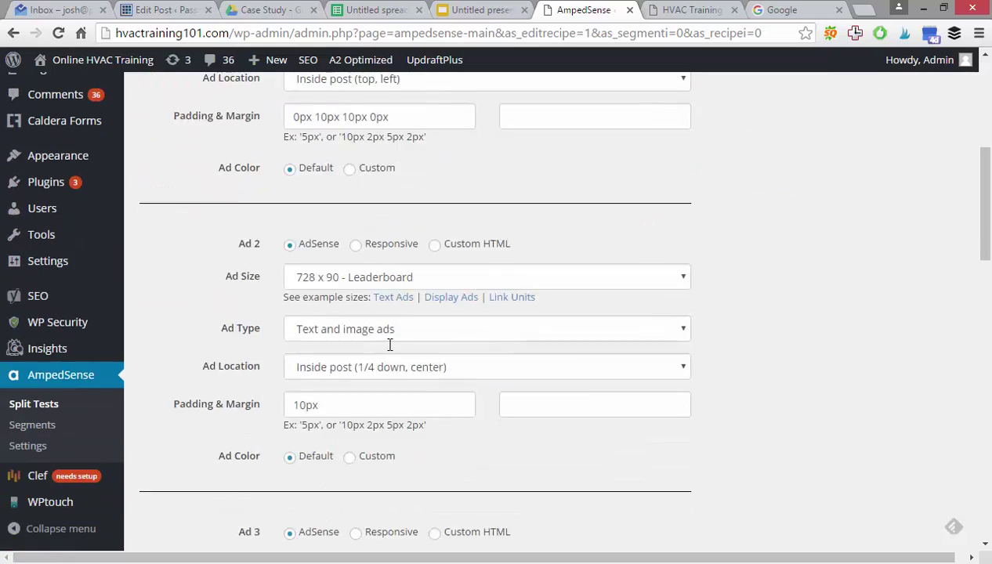
scroll(390, 344, up, 5)
key(F5)
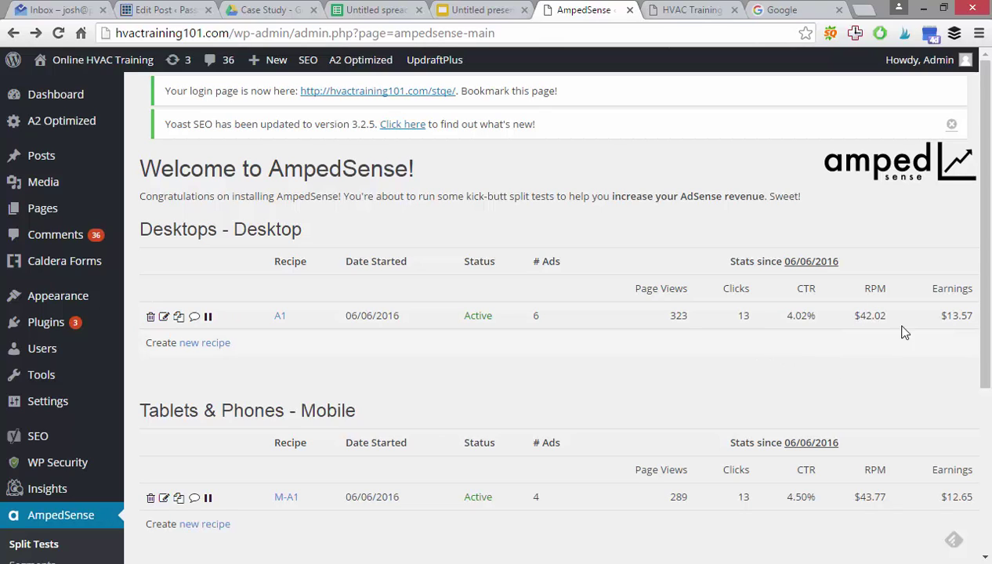
Step: Check the desktop recipe's earnings and look at the blank new recipe form for the Desktop segment
drag(952, 318, 977, 315)
click(884, 365)
click(205, 345)
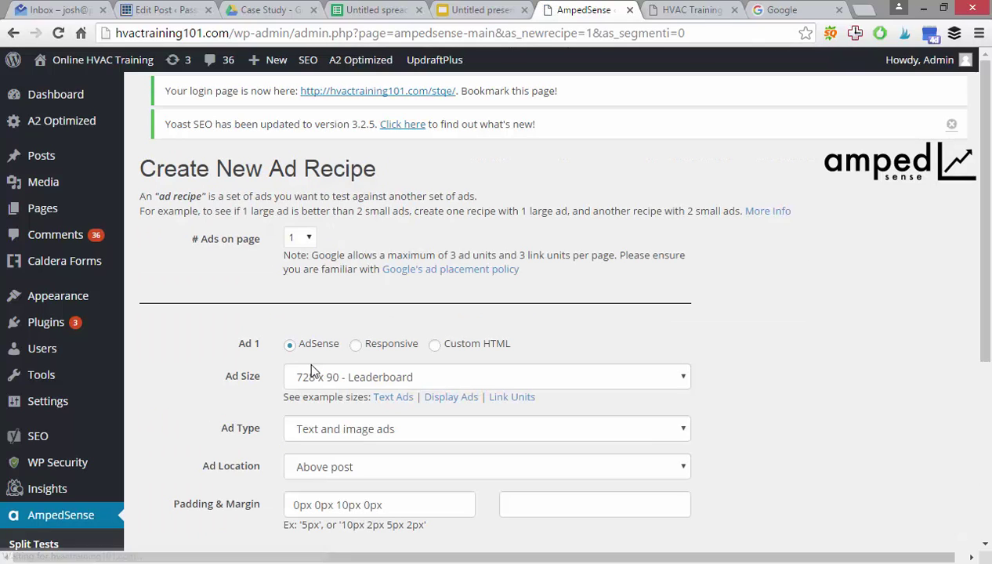
key(alt+Left)
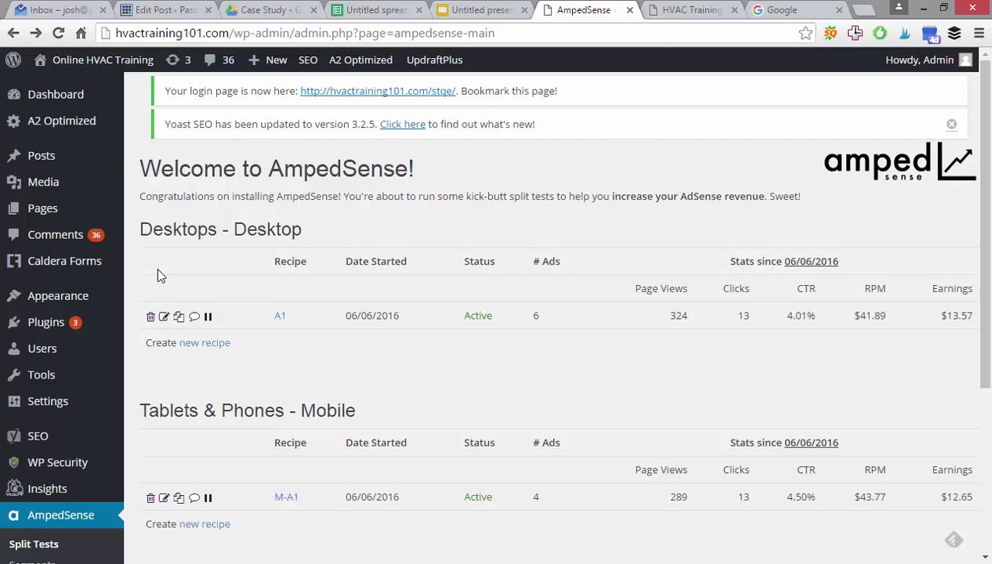
Step: Duplicate the recipe A1 into the Desktops - Desktop segment and look over the copied ad settings
click(179, 317)
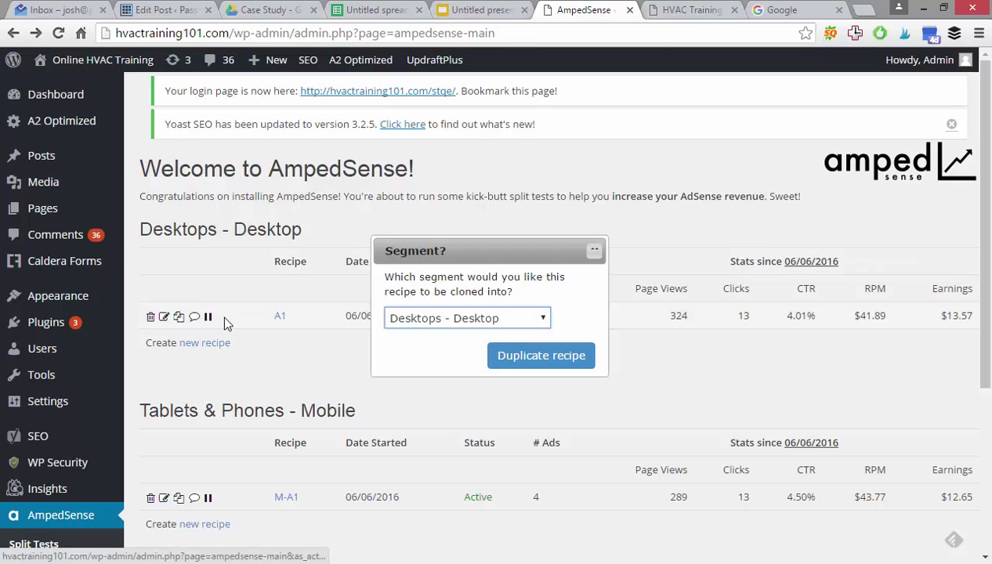
click(536, 359)
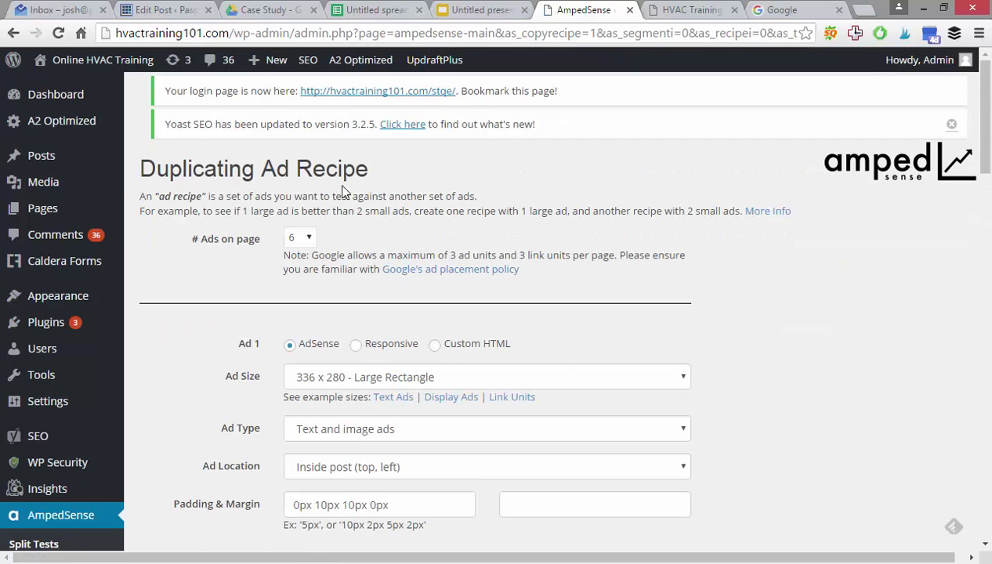
scroll(548, 284, down, 19)
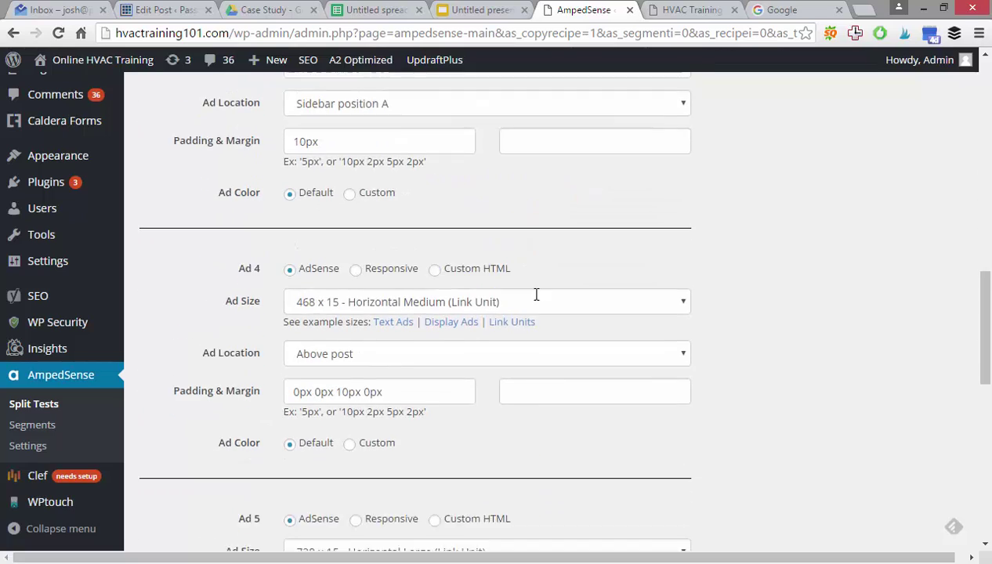
scroll(548, 339, up, 10)
scroll(549, 339, up, 9)
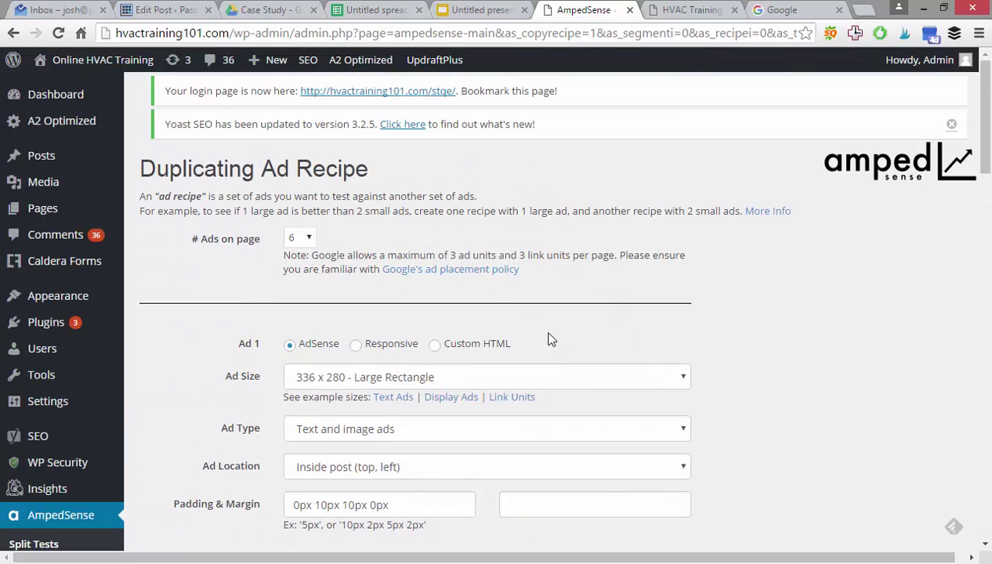
Step: Set the location of Ad 1 in the duplicated recipe to Inside post (top, right)
scroll(501, 311, down, 2)
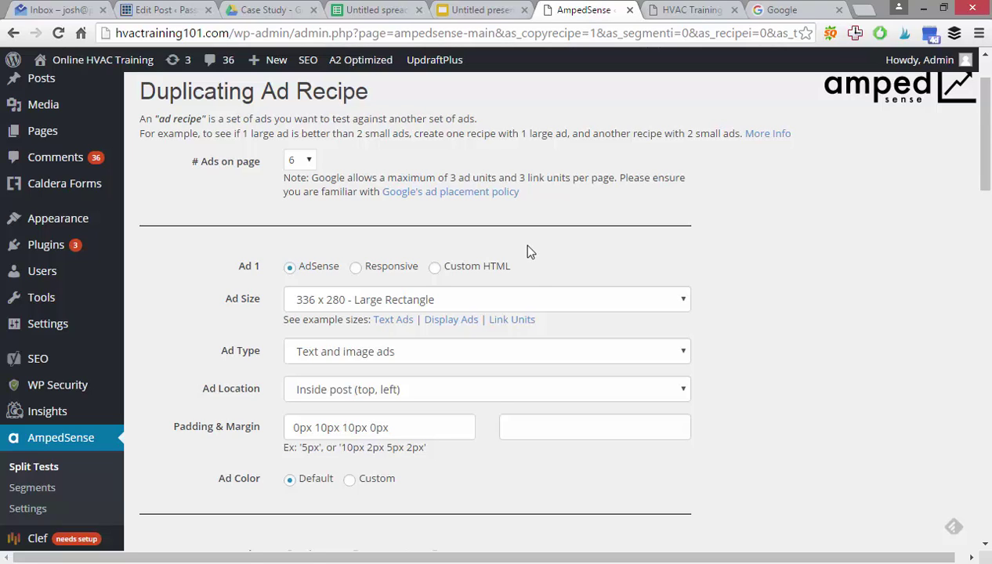
scroll(512, 259, down, 2)
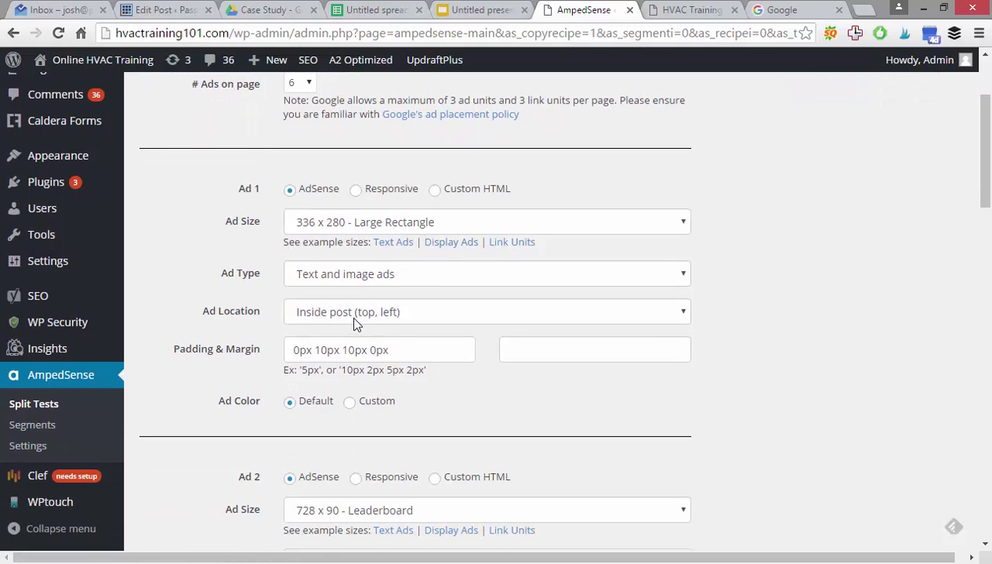
scroll(298, 287, down, 2)
scroll(235, 314, up, 1)
click(355, 235)
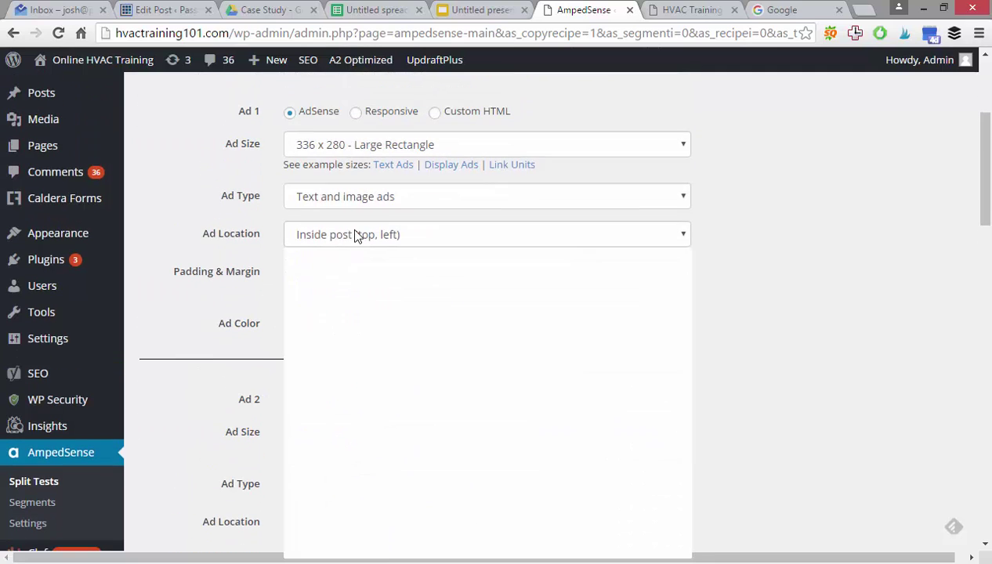
click(346, 283)
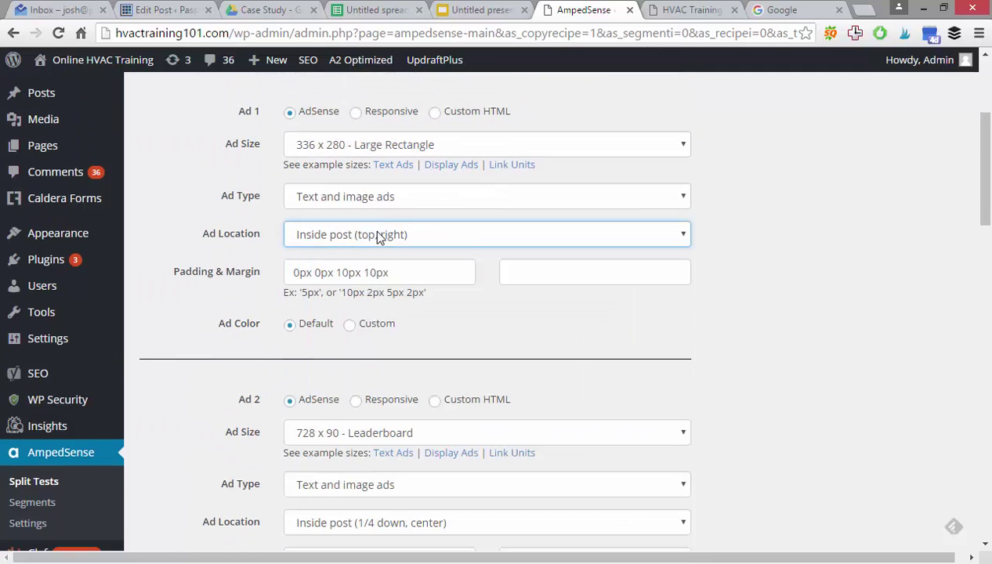
Step: Look over Ads 2 and 3 in the duplicated recipe, including the size options available for Ad 3
scroll(472, 279, down, 3)
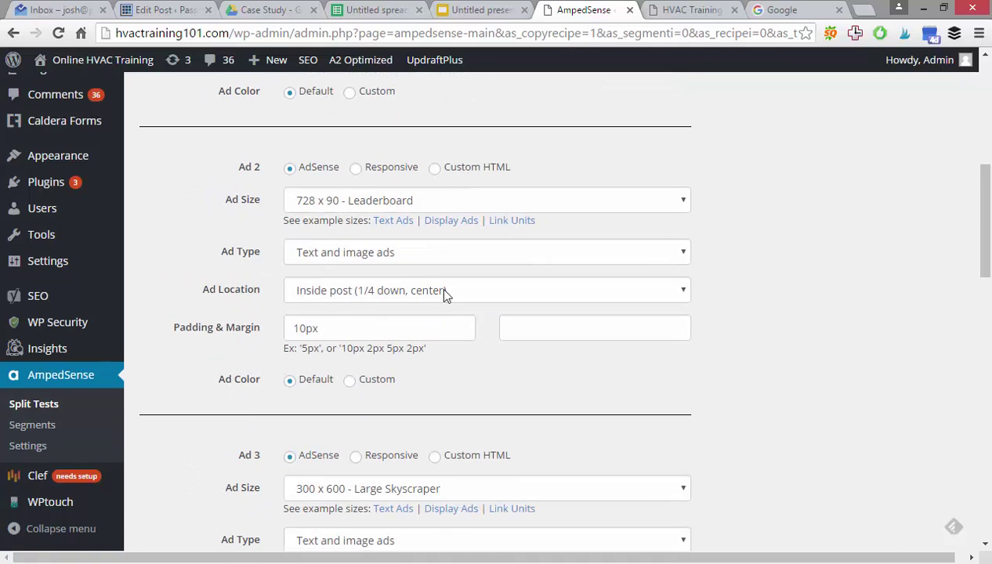
scroll(376, 205, down, 3)
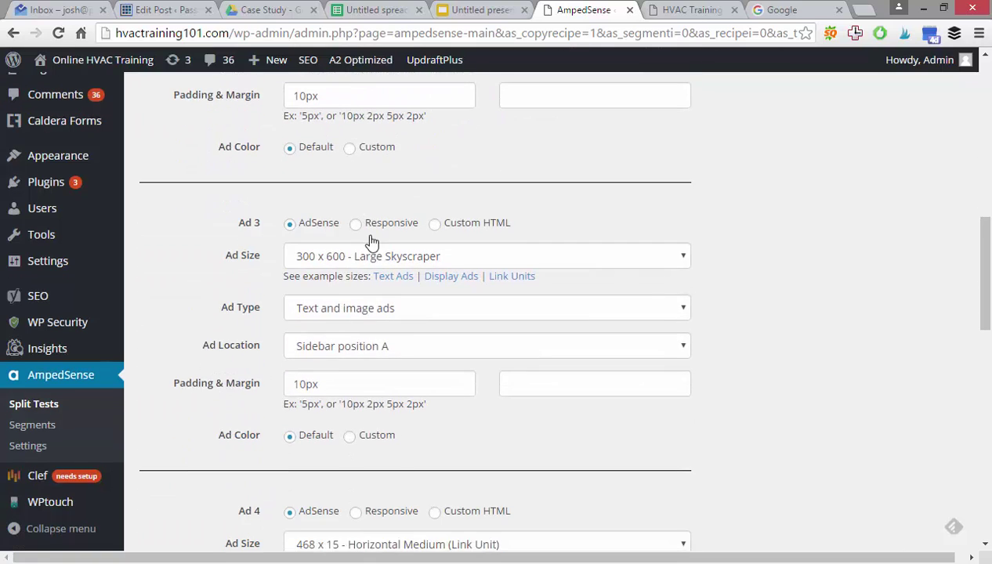
click(397, 259)
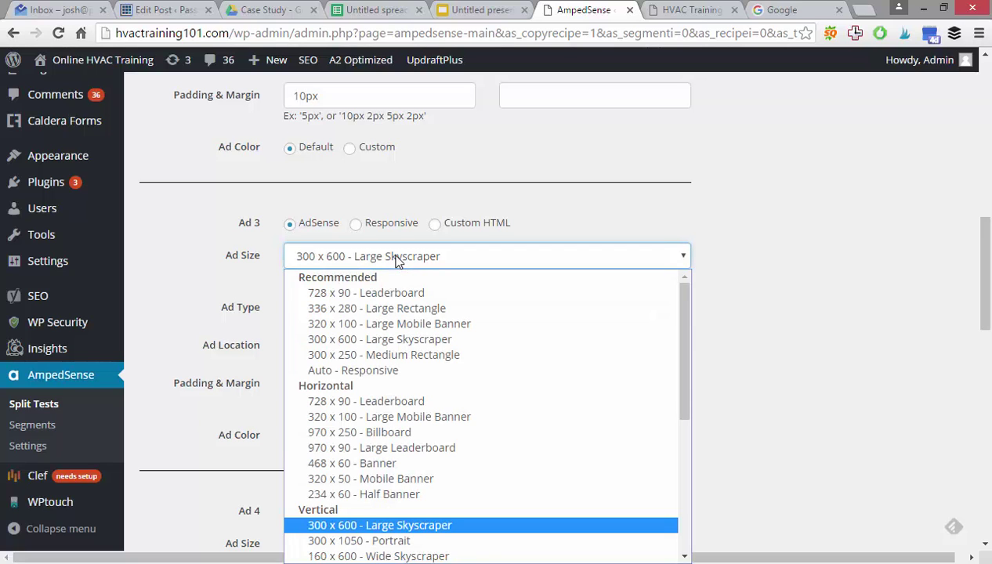
click(396, 259)
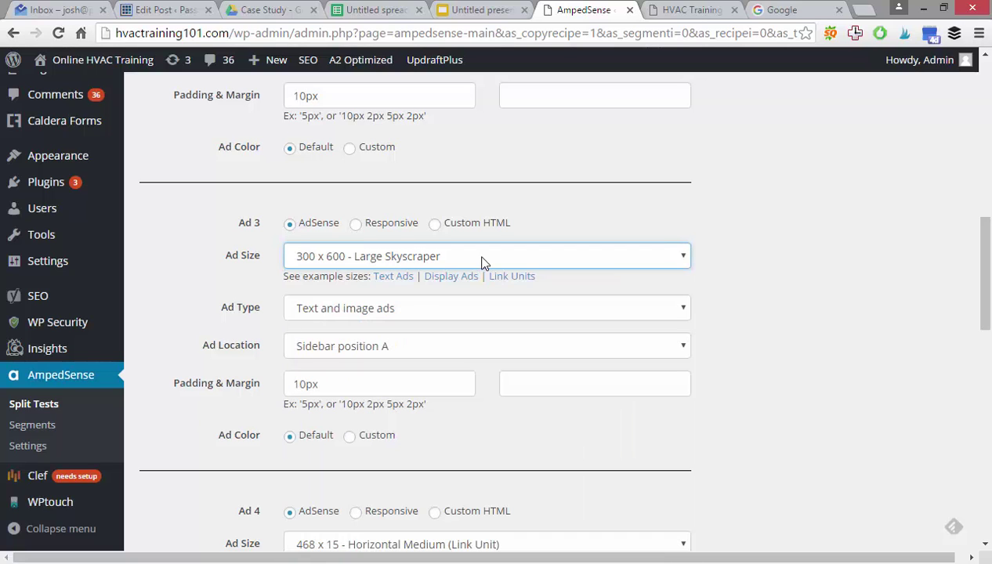
Step: Set the size of Ad 4, the link unit above the post, to 728 x 15 - Horizontal Large (Link Unit)
scroll(480, 261, down, 4)
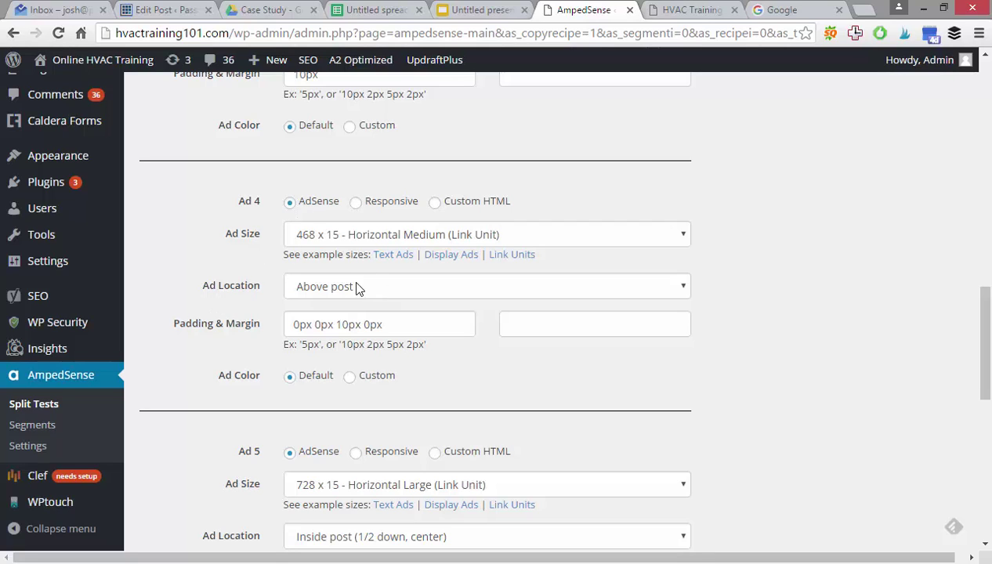
click(325, 238)
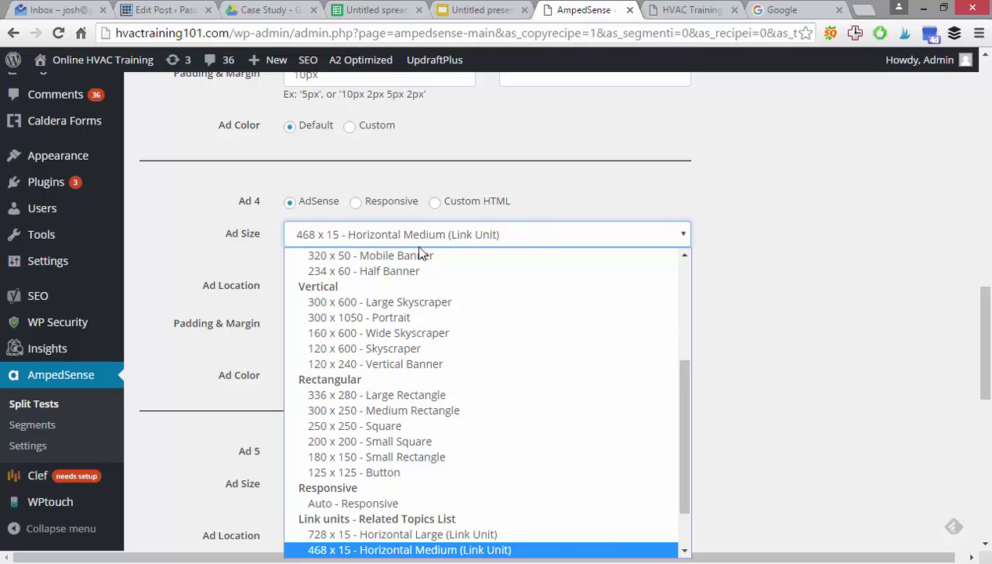
click(341, 536)
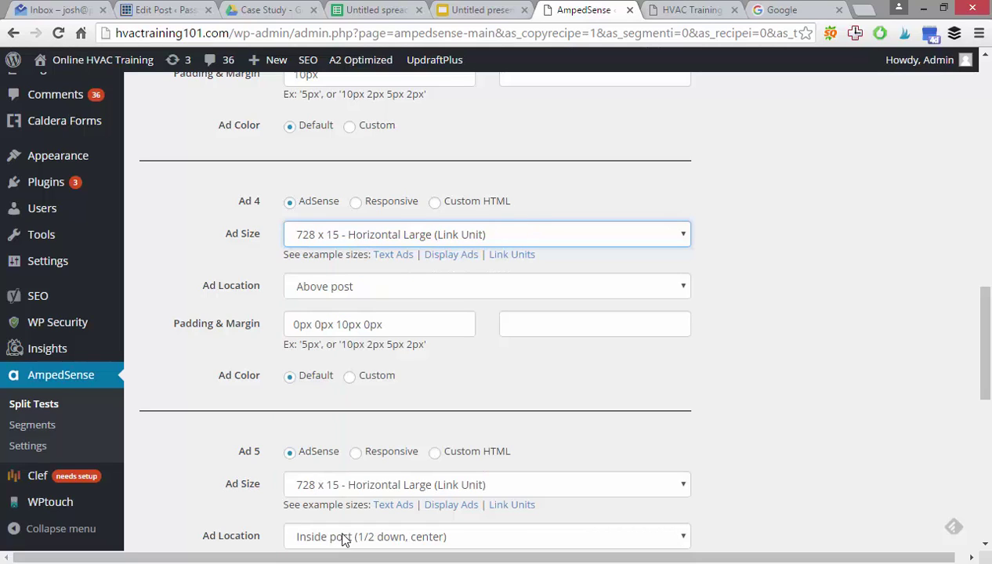
click(811, 301)
Step: Set the size of Ad 6, the link unit below the post, to 728 x 15 - Horizontal Large (Link Unit)
scroll(465, 288, down, 3)
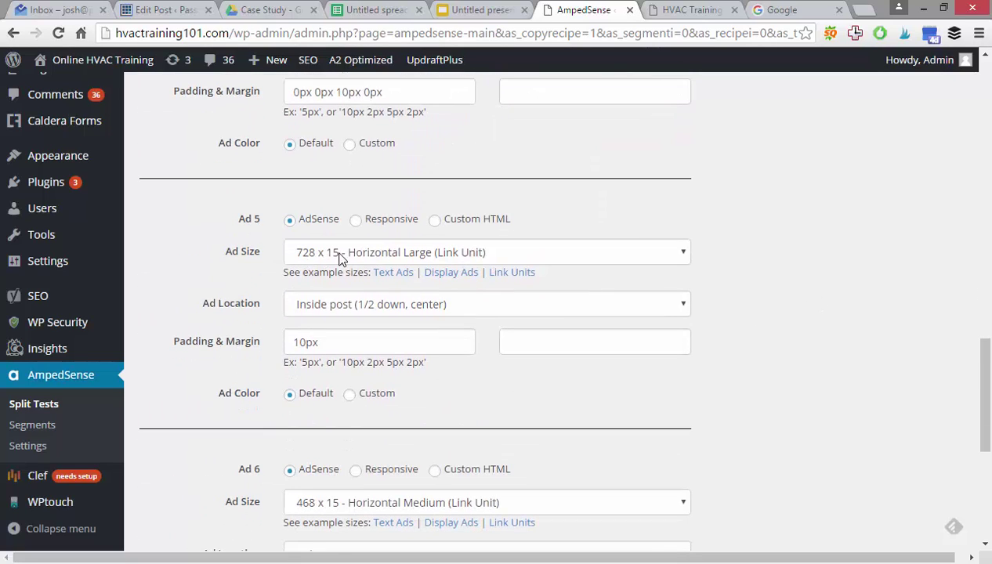
scroll(491, 255, down, 2)
scroll(494, 256, down, 2)
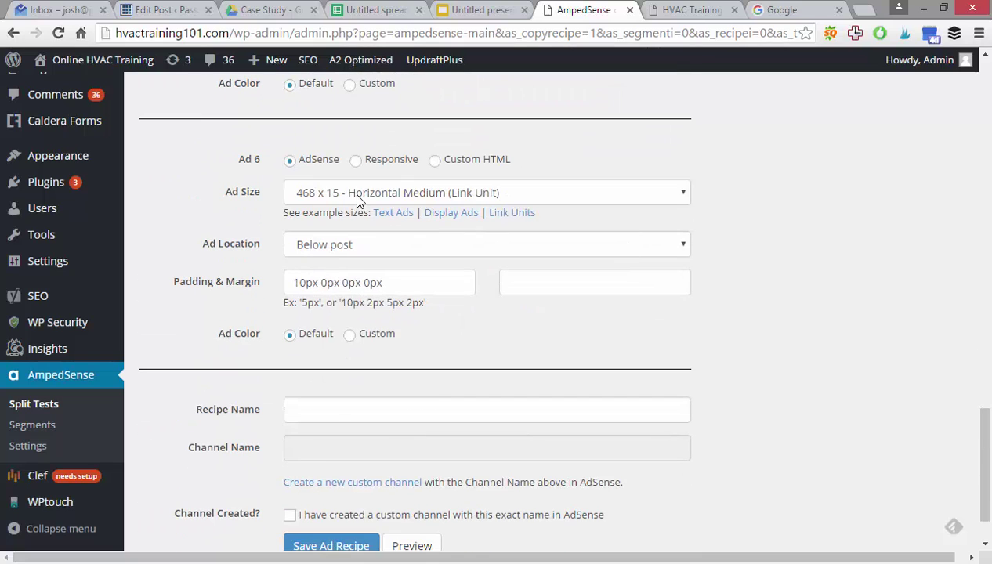
click(354, 194)
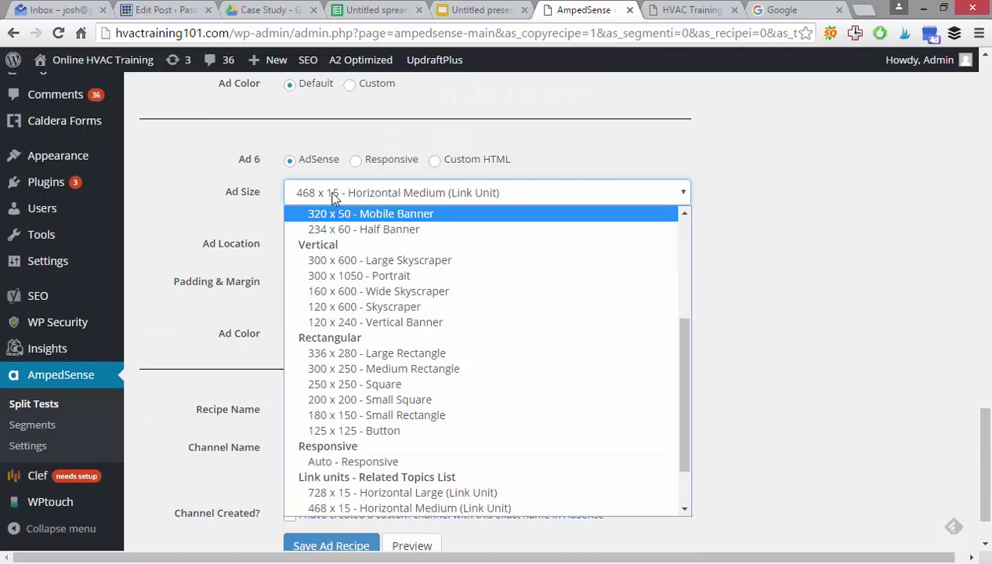
key(Up)
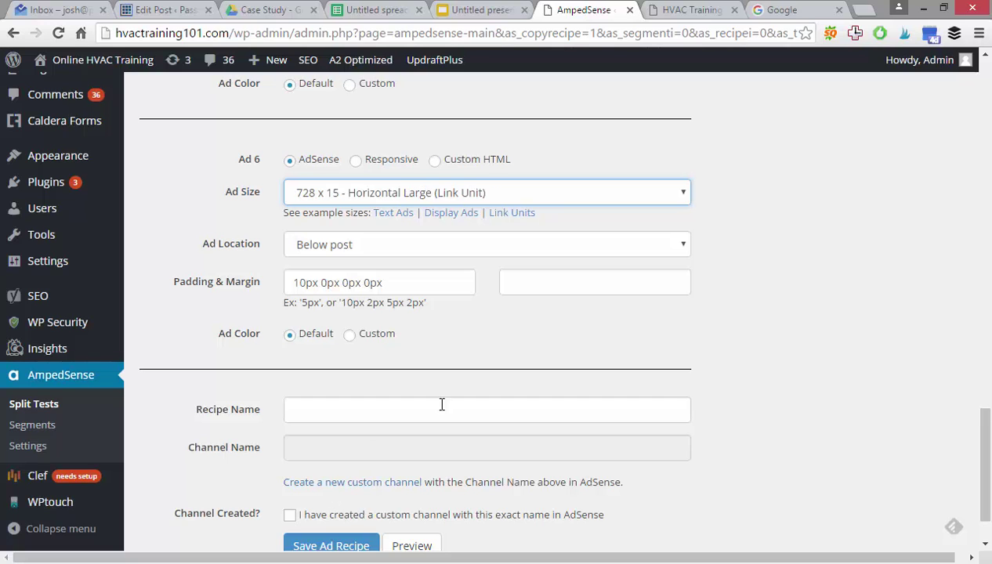
click(771, 310)
Step: Review the size, location and padding of all six ads in the duplicated recipe, from Ad 1 through Ad 6
scroll(729, 289, up, 20)
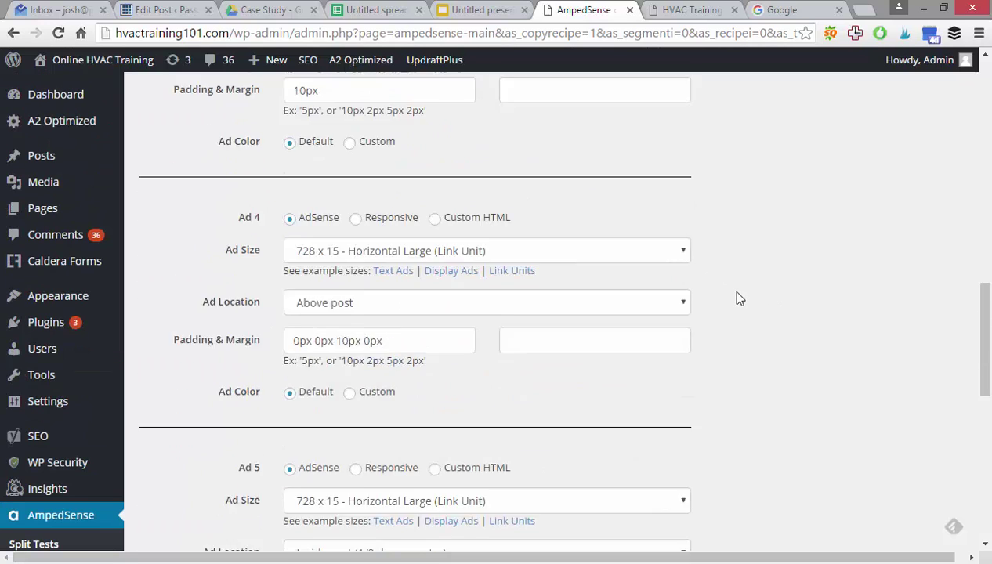
scroll(651, 276, down, 4)
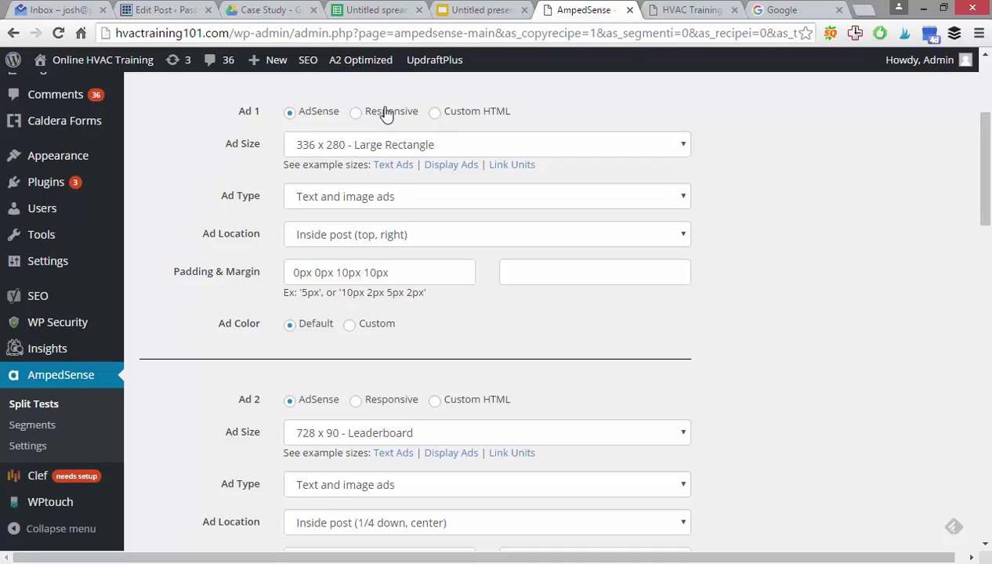
scroll(387, 114, up, 3)
scroll(424, 243, down, 1)
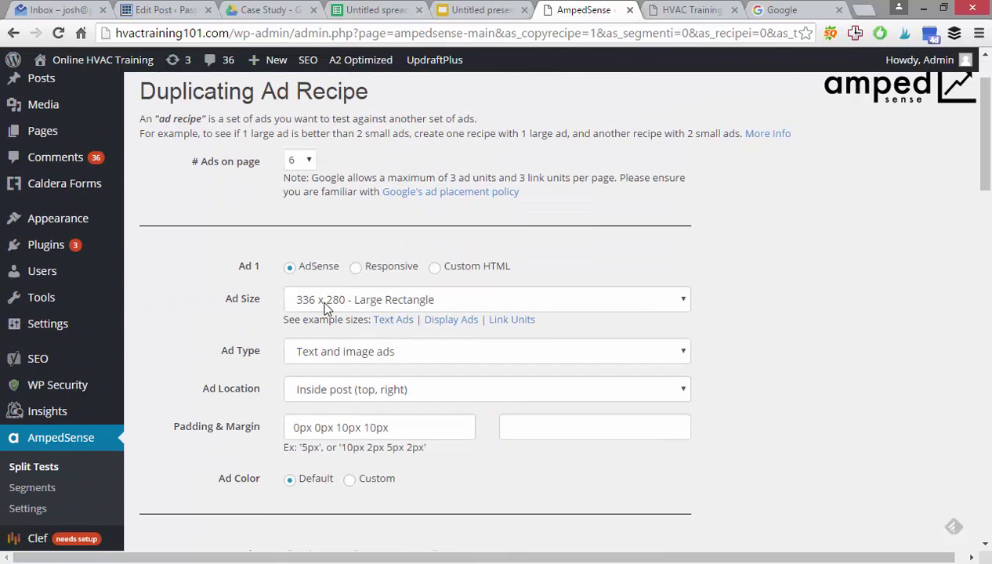
scroll(369, 304, down, 4)
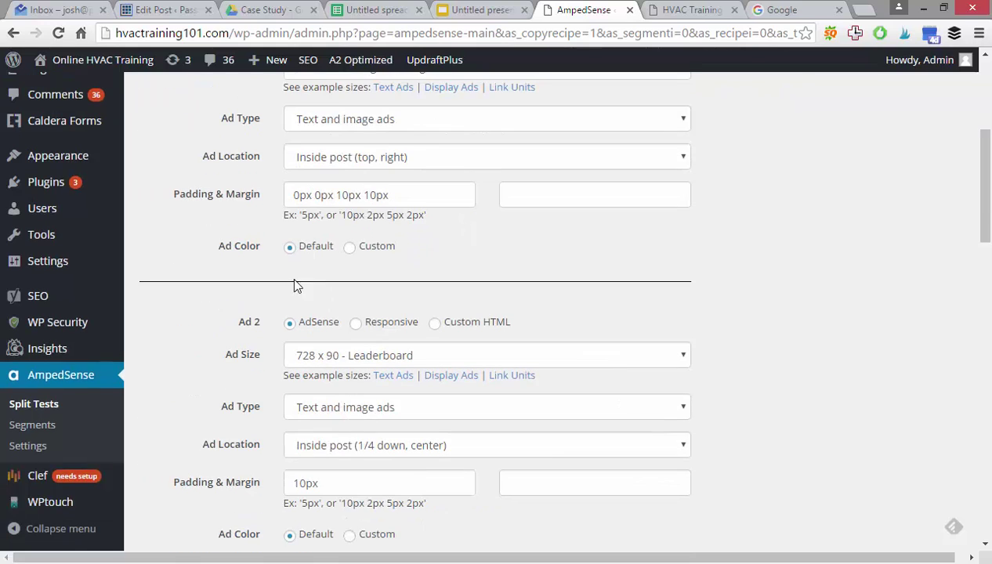
scroll(359, 214, down, 3)
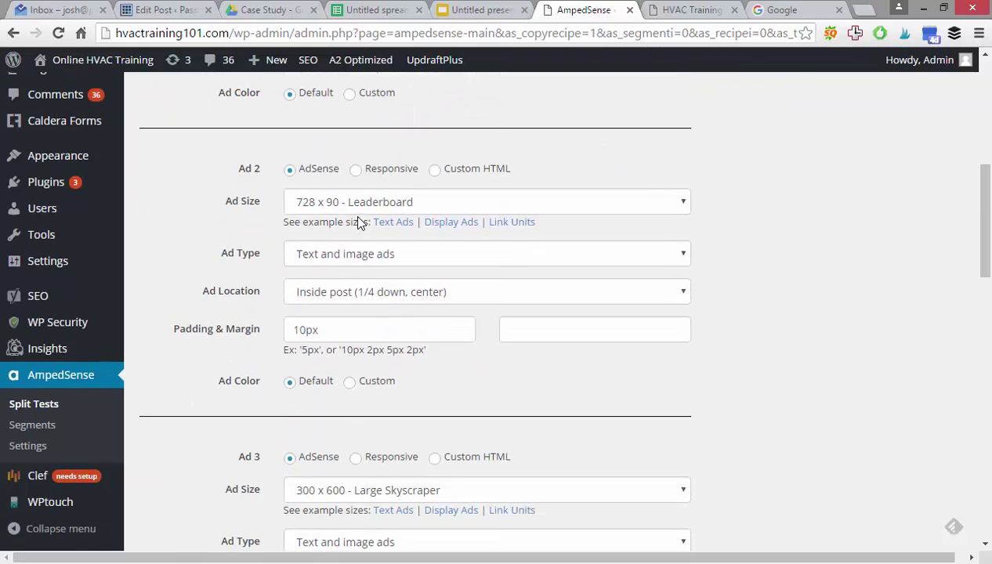
scroll(358, 215, up, 3)
scroll(353, 210, down, 3)
scroll(376, 219, down, 2)
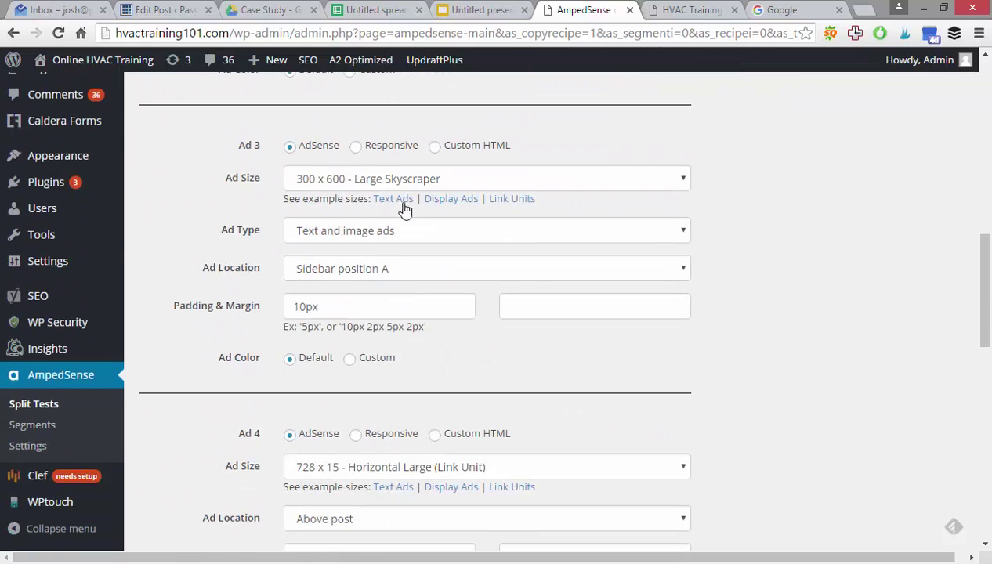
scroll(407, 196, down, 2)
scroll(353, 310, down, 1)
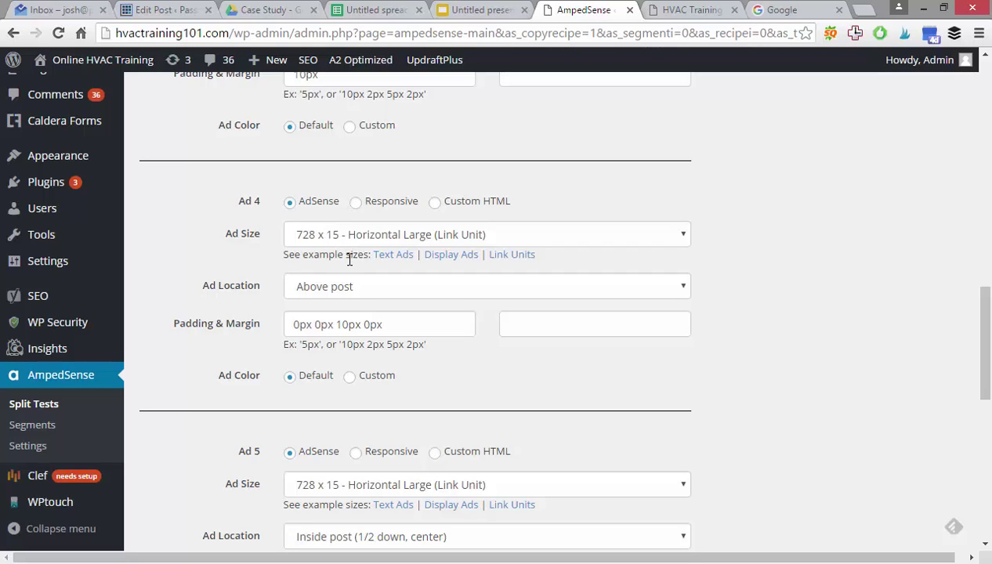
scroll(349, 259, down, 3)
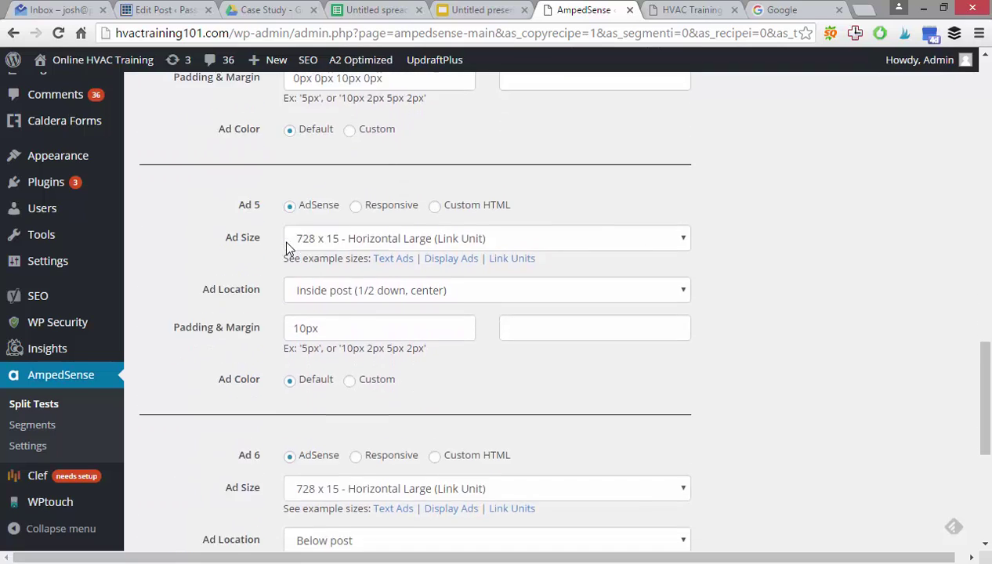
scroll(286, 247, down, 4)
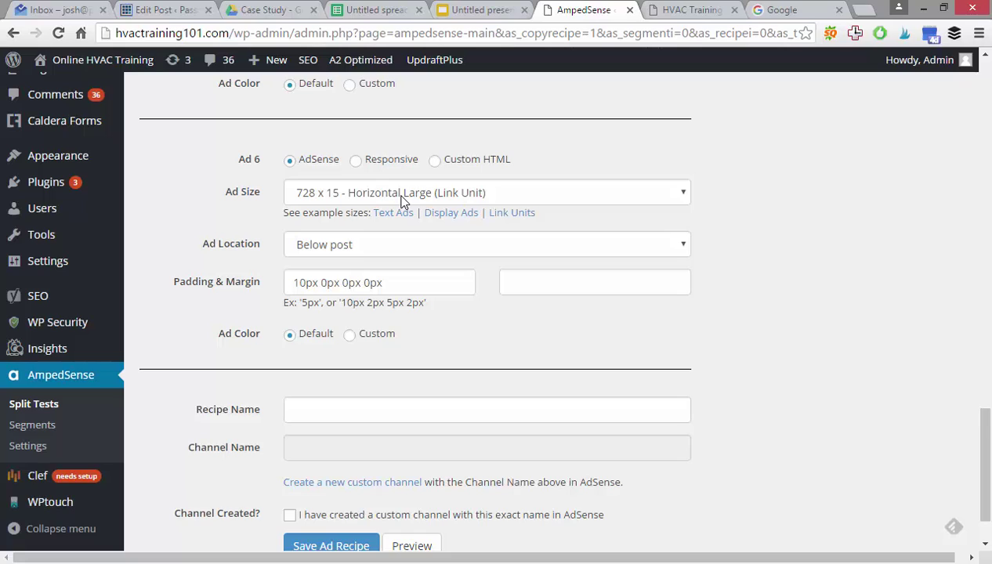
Step: Name the duplicated recipe A2 and mark its custom channel as created in AdSense
click(403, 403)
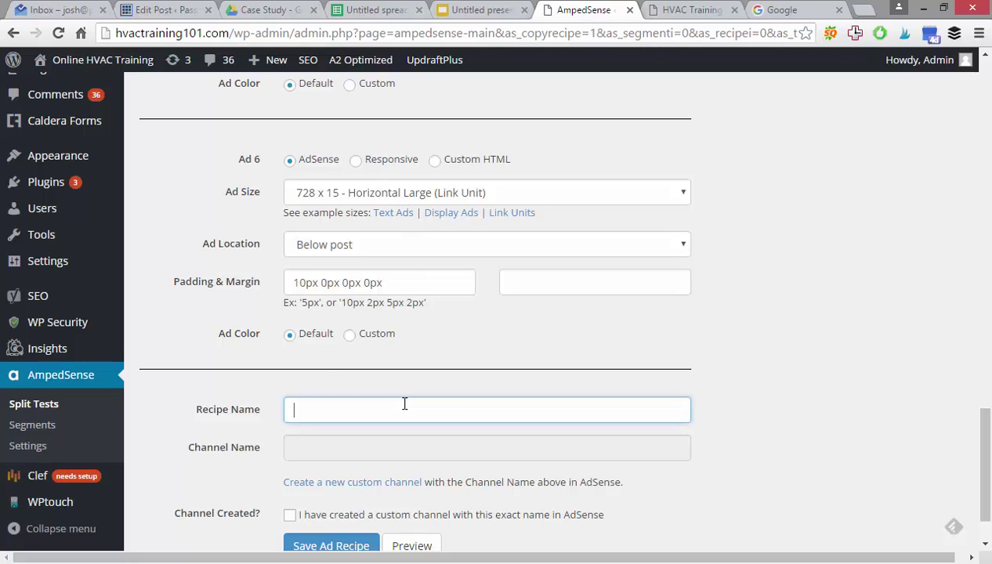
text(A)
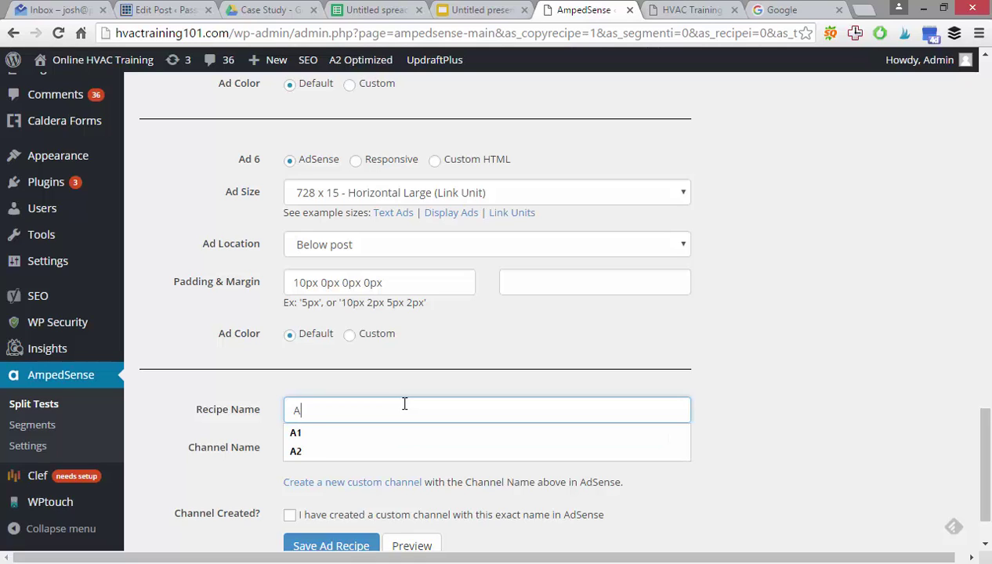
text(2)
click(553, 433)
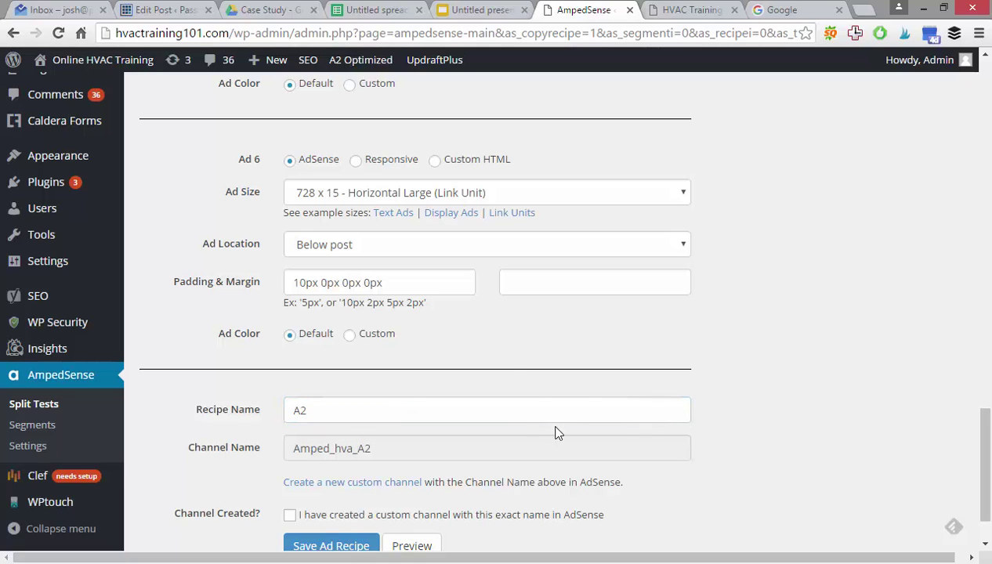
scroll(490, 328, down, 2)
click(296, 448)
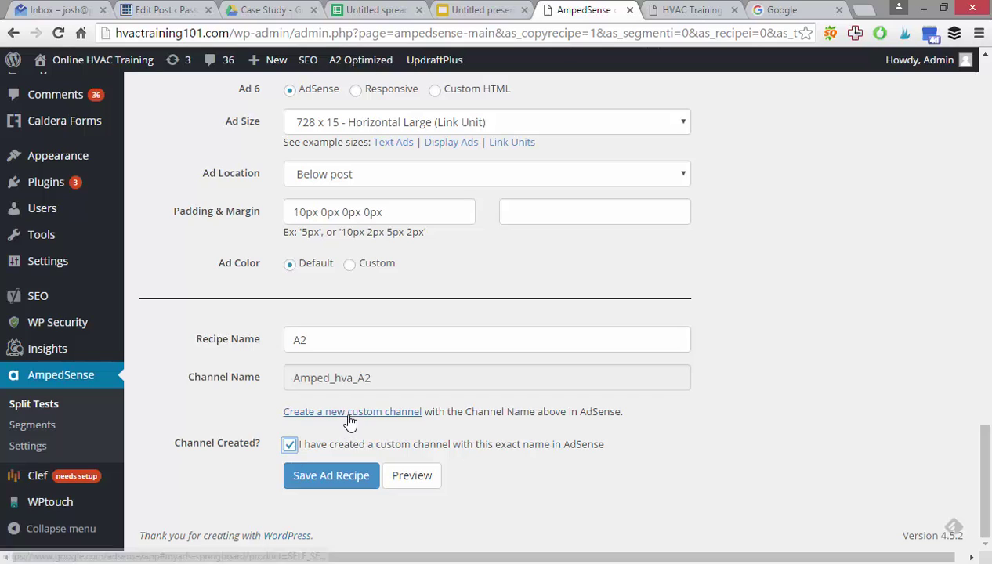
Step: Open the AdSense page for creating a custom channel in a separate browser tab and switch to it
right_click(348, 415)
click(392, 424)
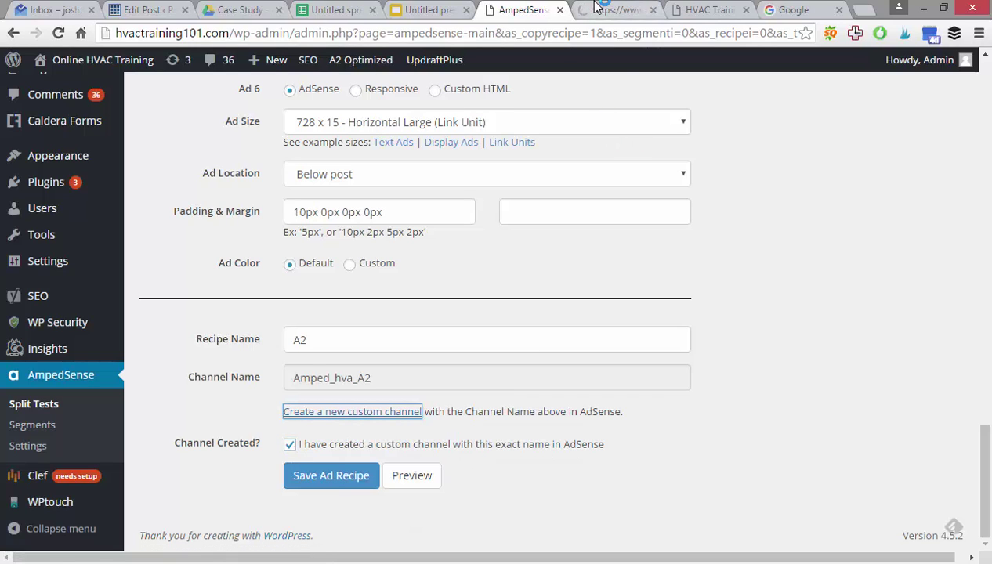
click(635, 9)
click(547, 8)
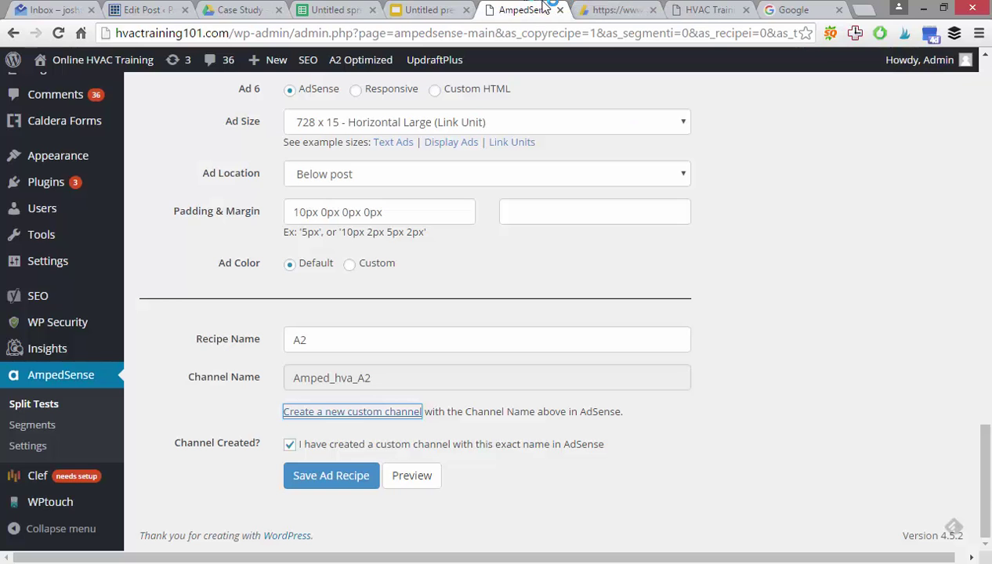
click(615, 9)
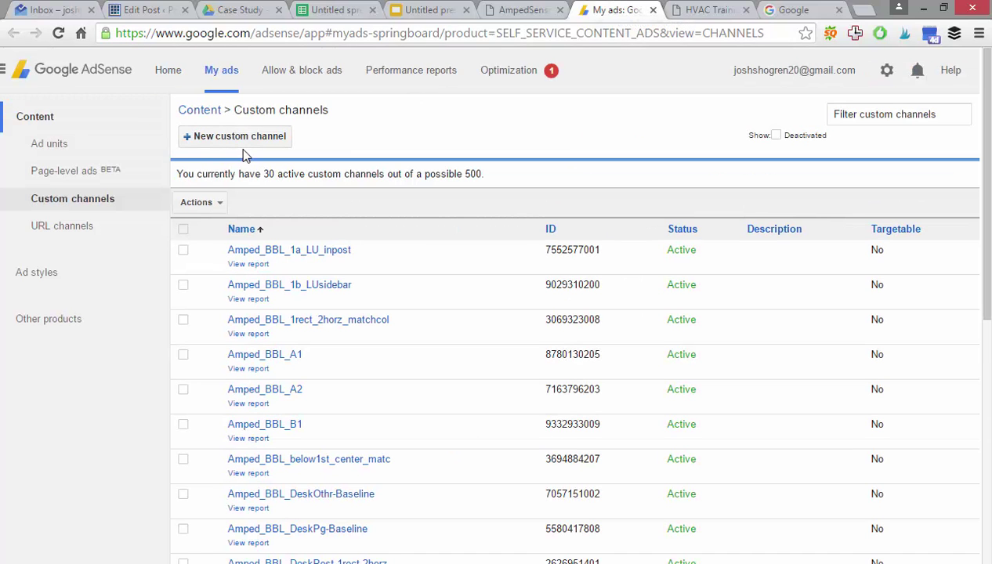
Step: Add a new custom channel in AdSense with the clipboard text as its name and save it
click(240, 138)
key(ctrl+v)
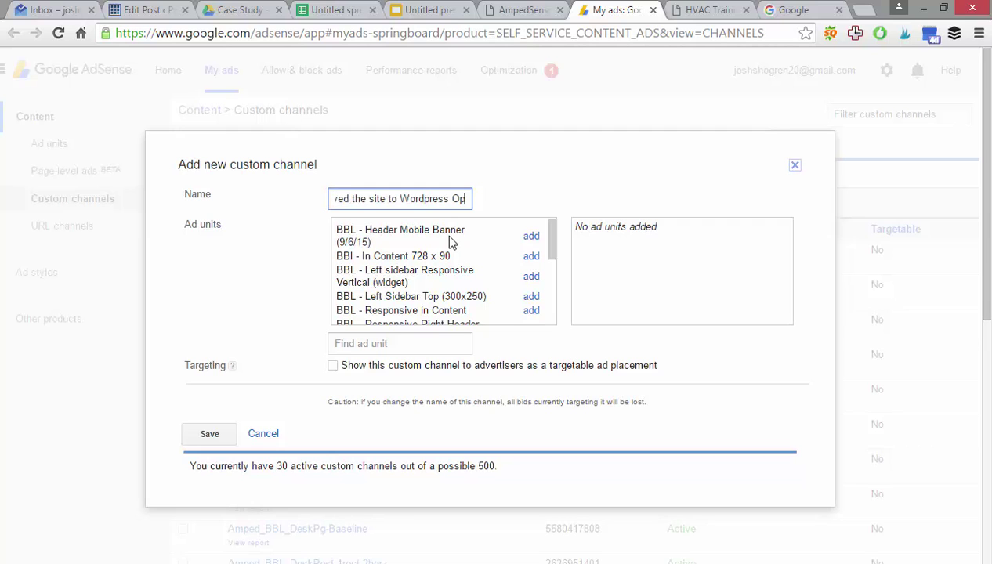
click(232, 434)
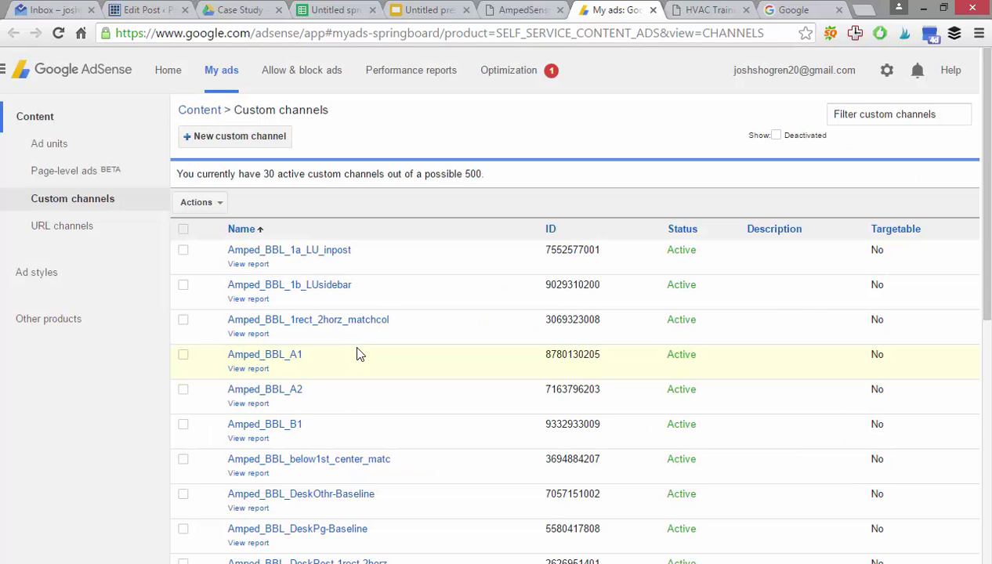
Step: Return to the AmpedSense recipe form and copy the channel name Amped_hva_A2
click(518, 9)
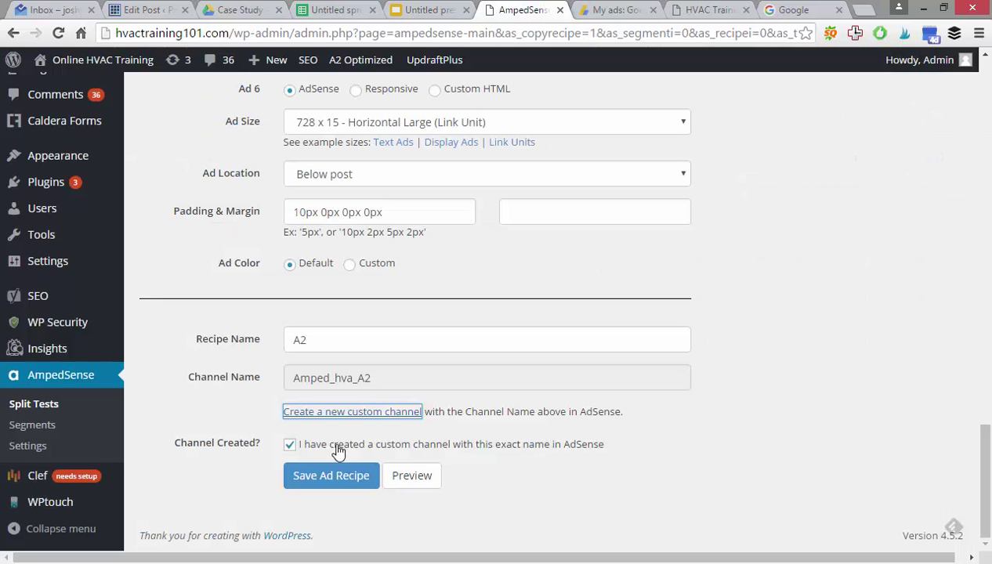
double_click(332, 380)
right_click(331, 381)
click(375, 392)
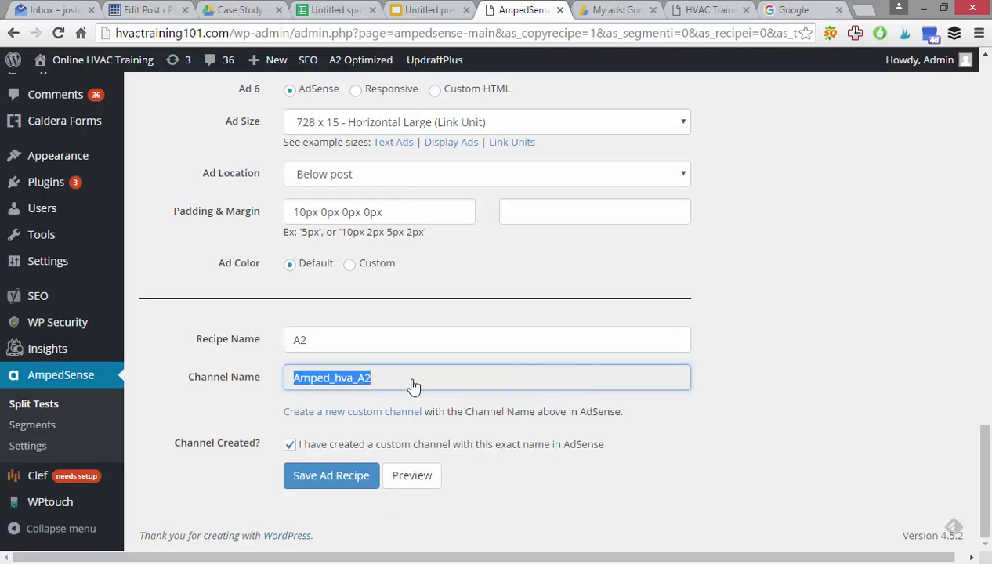
Step: Create and save an AdSense custom channel named Amped_hva_A2, and go back to the AmpedSense recipe form
click(615, 9)
click(227, 136)
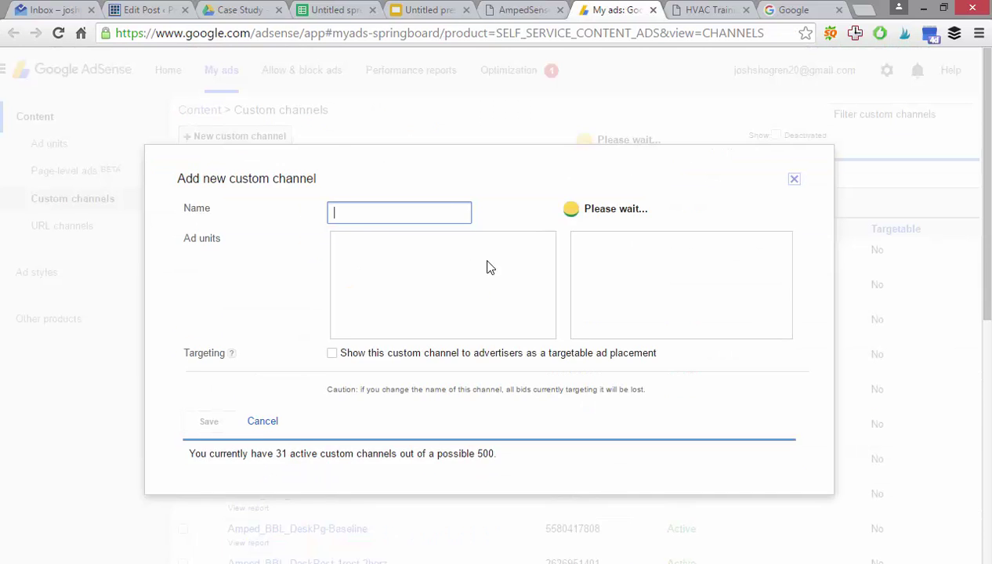
key(ctrl+v)
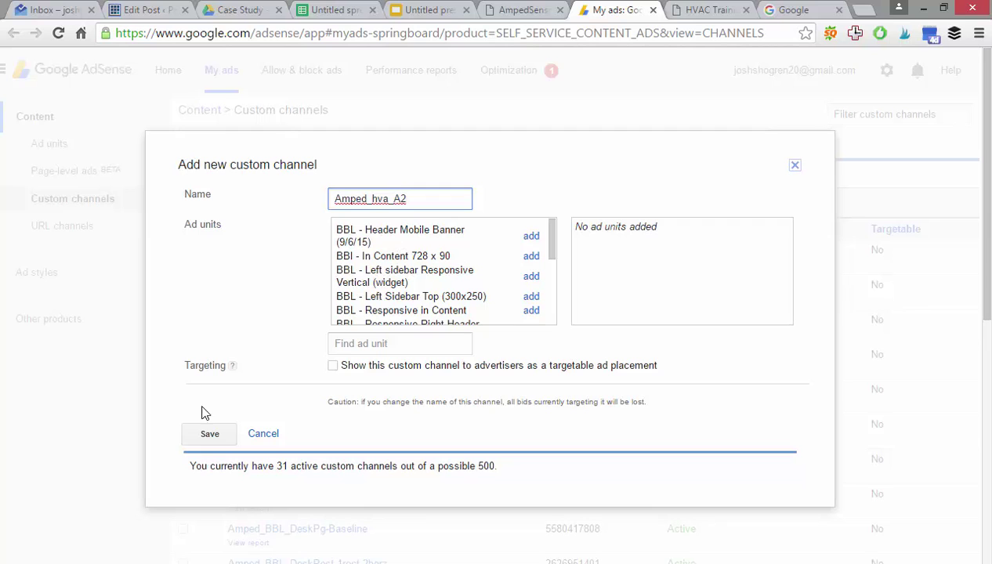
click(207, 434)
click(548, 9)
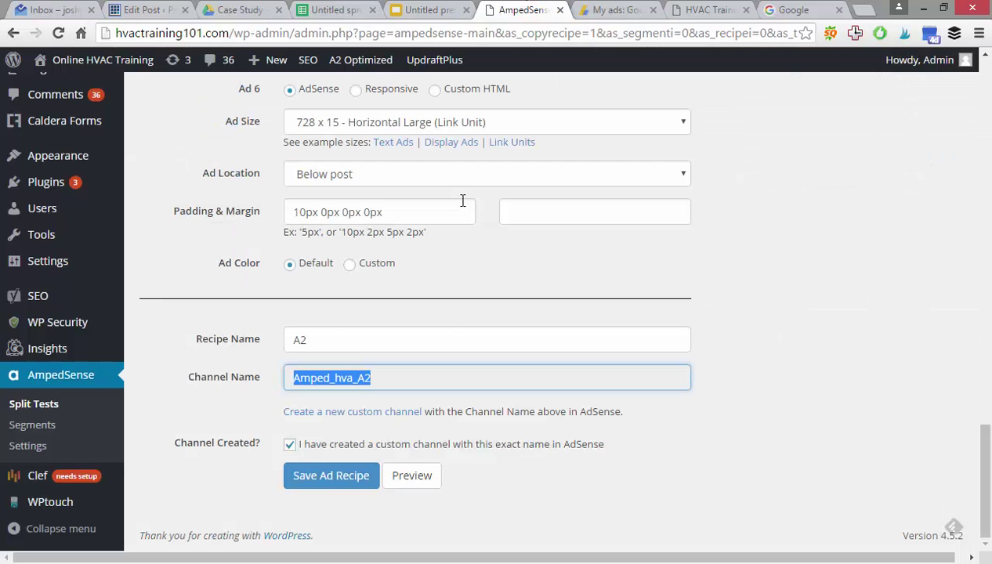
click(710, 435)
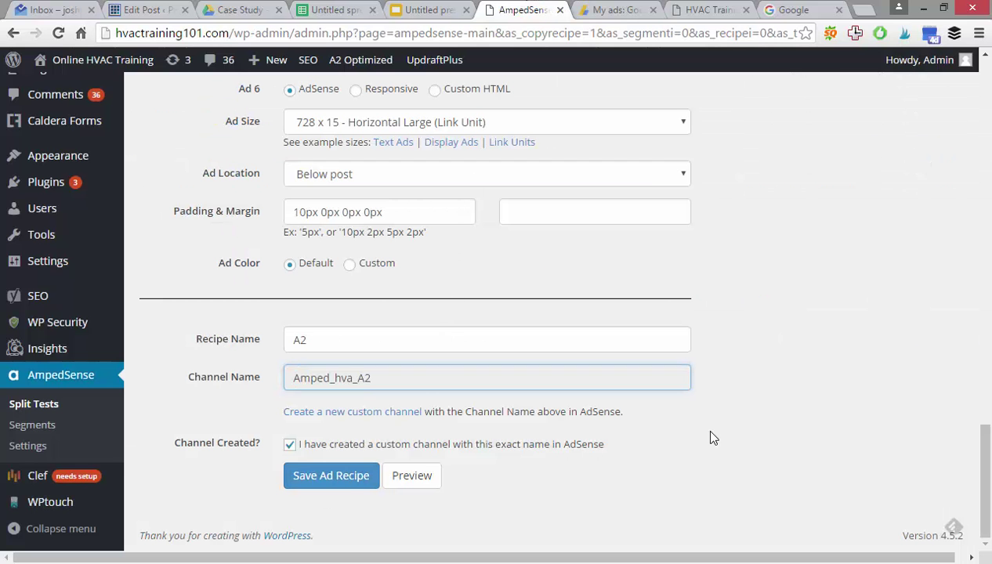
Step: Save the A2 ad recipe, open previews of desktop recipes A2 and A1 in separate browser tabs, and close the AdSense tab
click(349, 480)
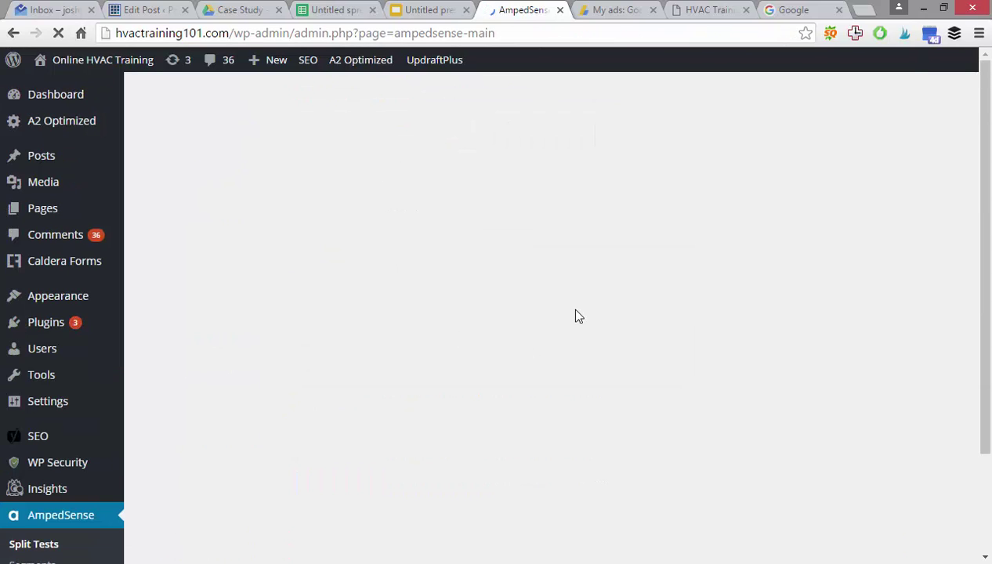
scroll(372, 324, down, 1)
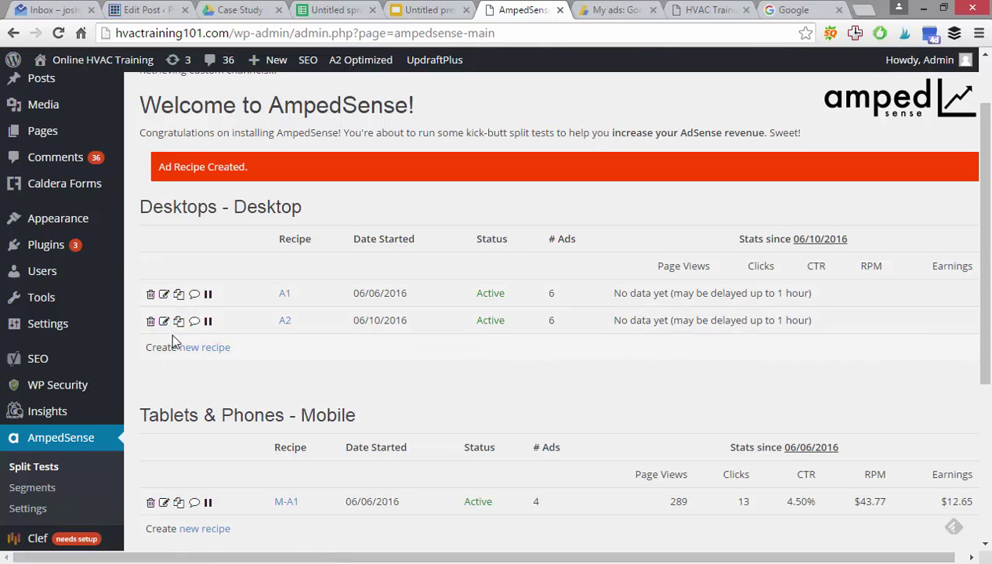
right_click(284, 321)
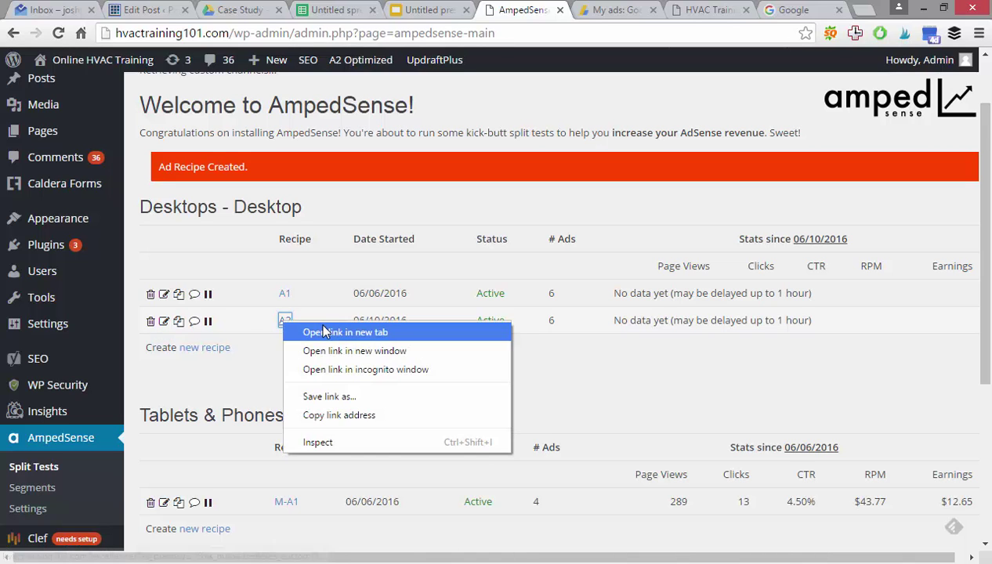
click(313, 330)
right_click(285, 298)
click(329, 303)
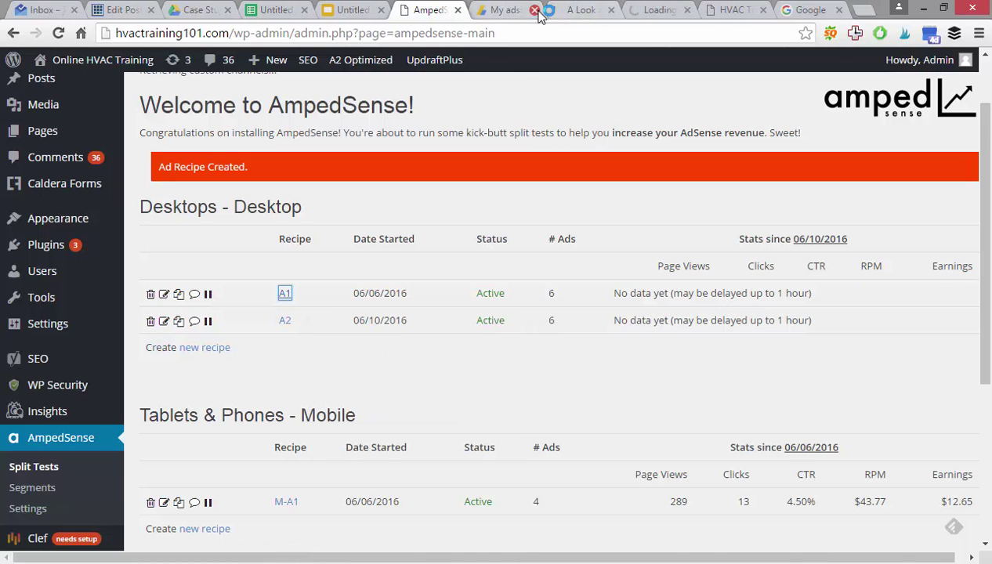
click(472, 9)
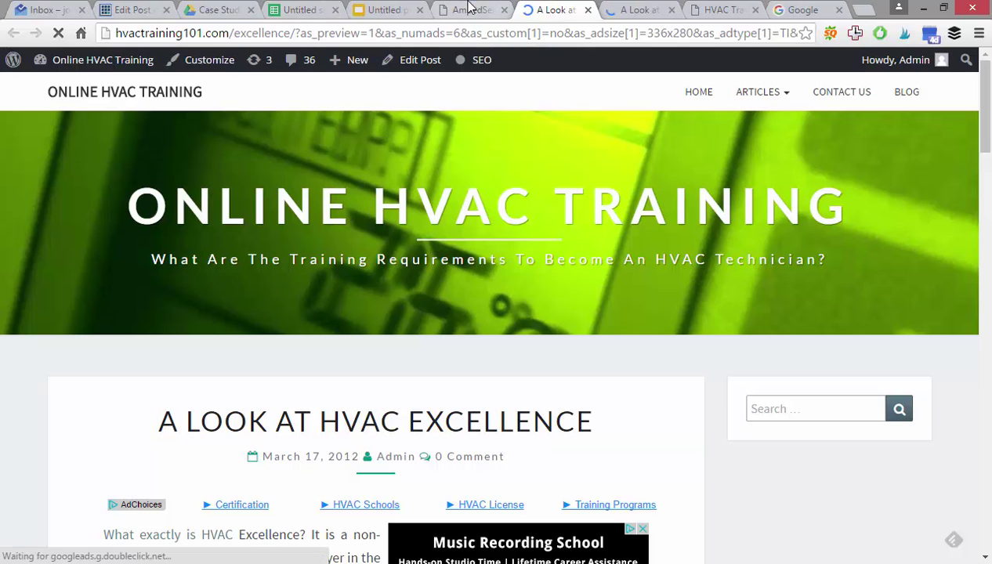
Step: Compare the link unit, first-paragraph ad and sidebar ad near the article's beginning between the A1 and A2 previews
scroll(394, 161, down, 4)
scroll(275, 255, up, 1)
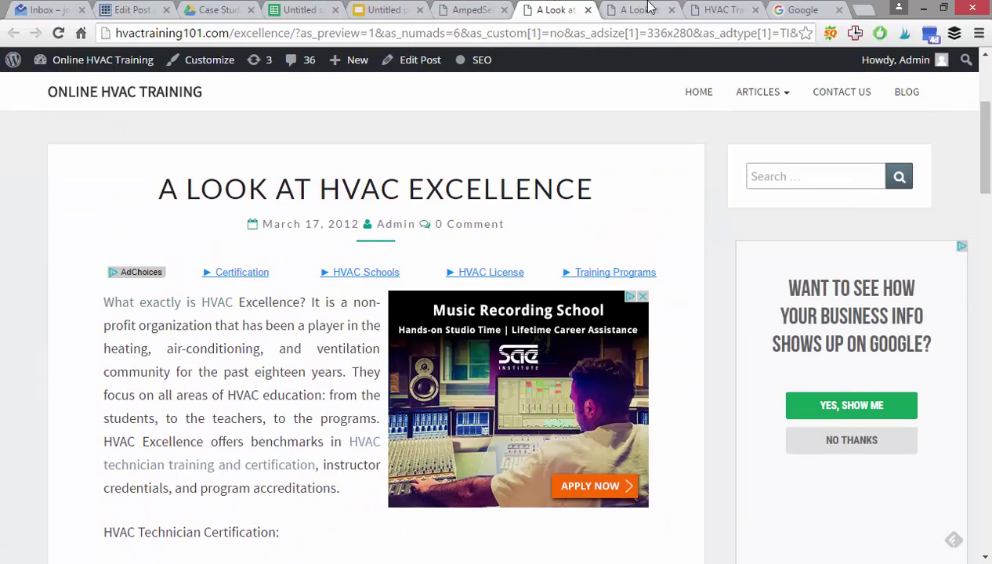
drag(649, 7, 580, 11)
scroll(501, 110, down, 3)
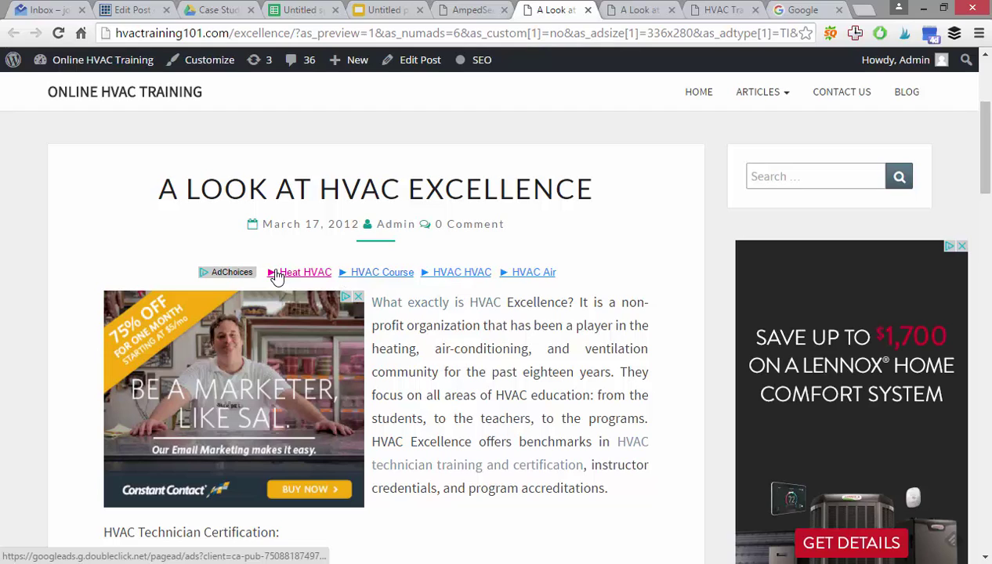
click(625, 7)
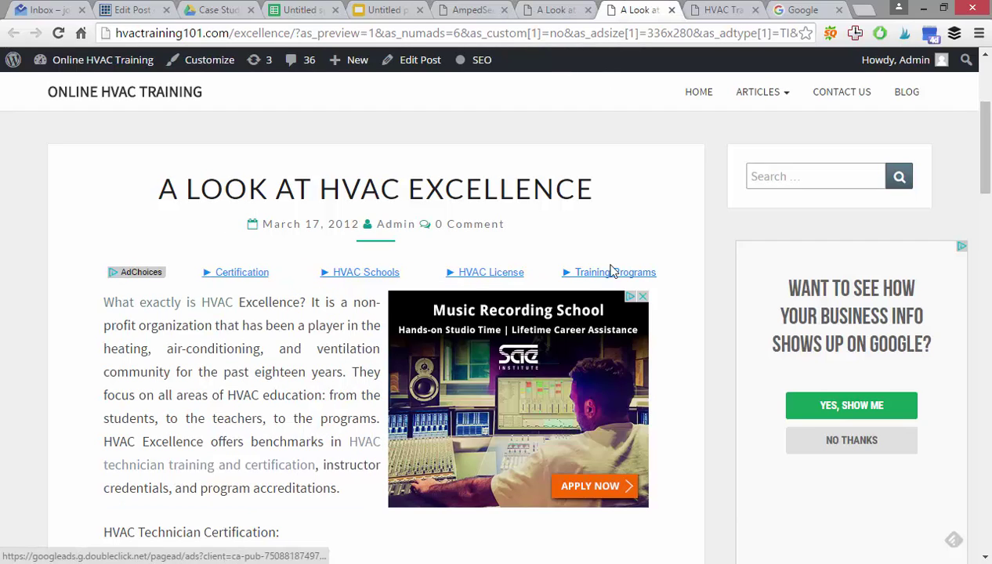
click(558, 8)
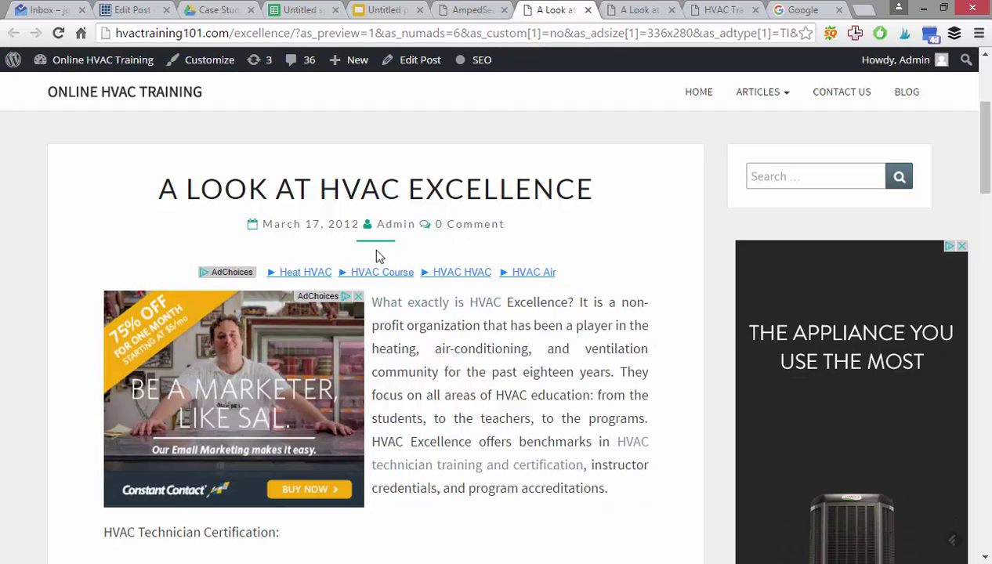
click(665, 9)
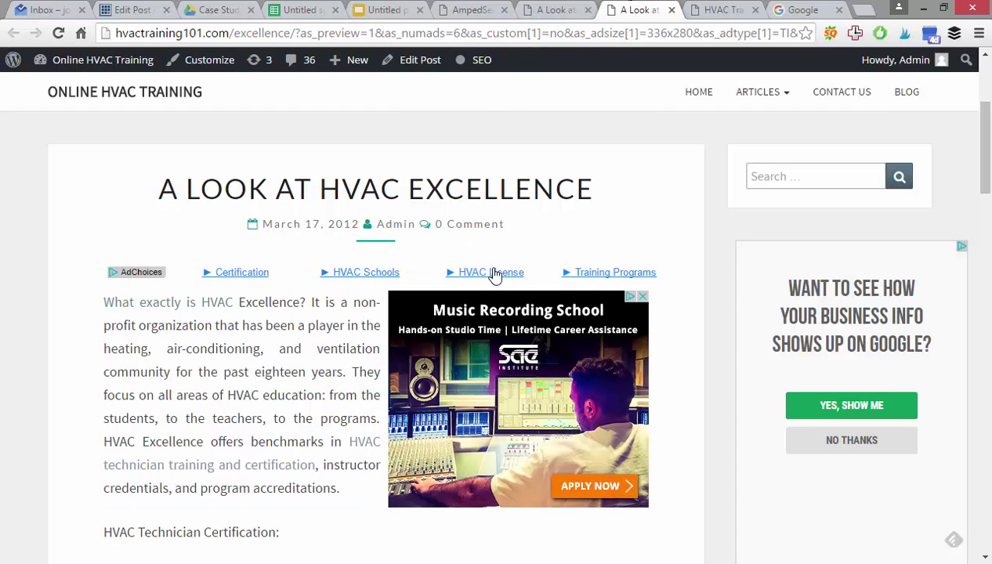
click(535, 8)
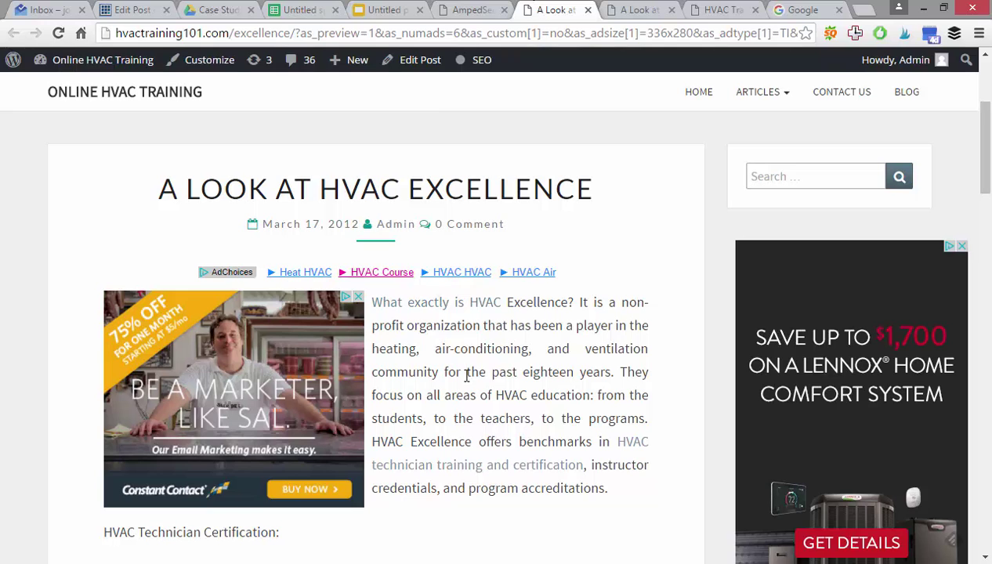
scroll(282, 376, down, 1)
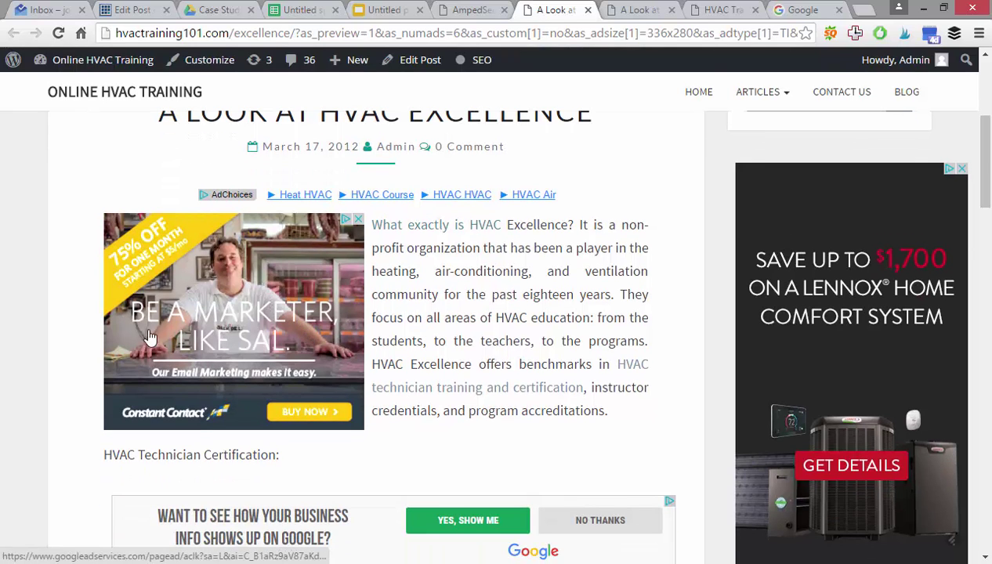
click(627, 10)
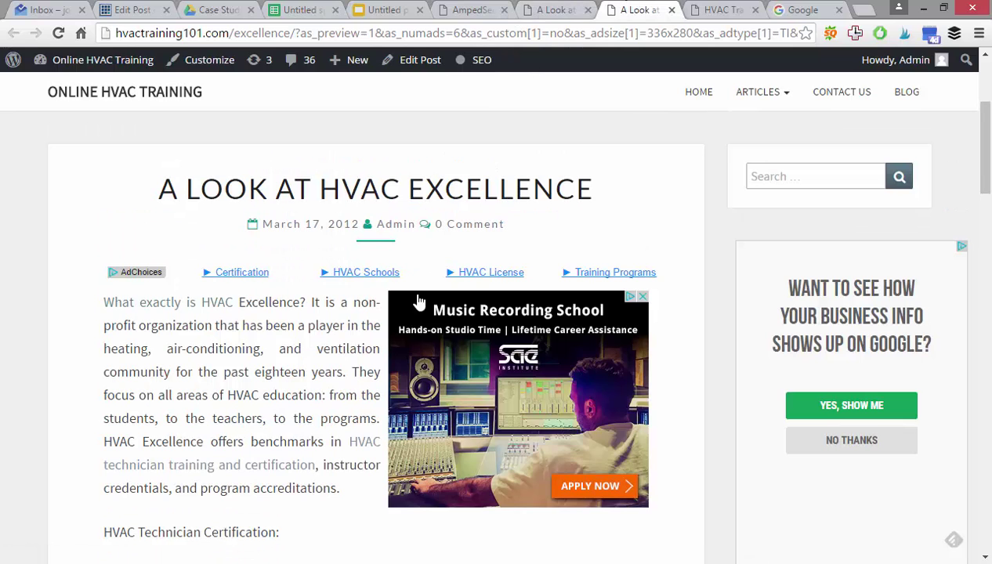
Step: Compare the mid-article banner, the link unit above Accreditation and the link unit below the post in both recipe previews
scroll(519, 252, down, 2)
scroll(519, 252, down, 1)
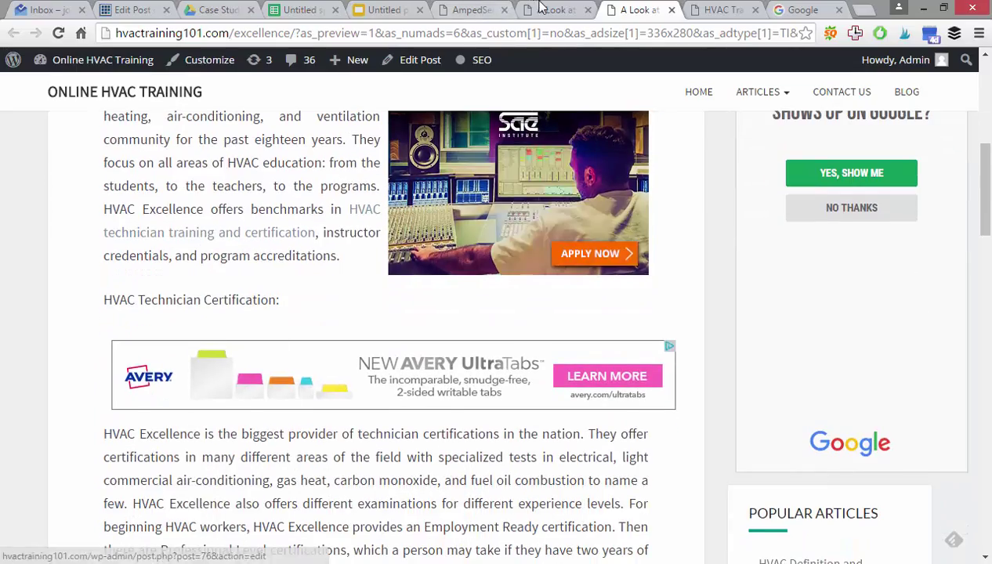
key(ctrl+shift+Tab)
scroll(345, 314, down, 3)
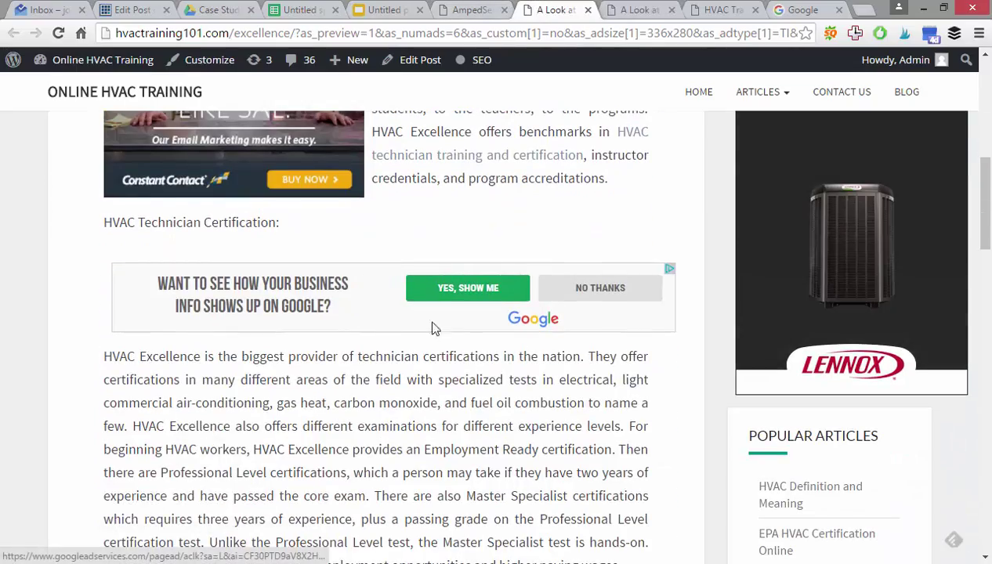
scroll(439, 298, down, 5)
scroll(445, 266, down, 4)
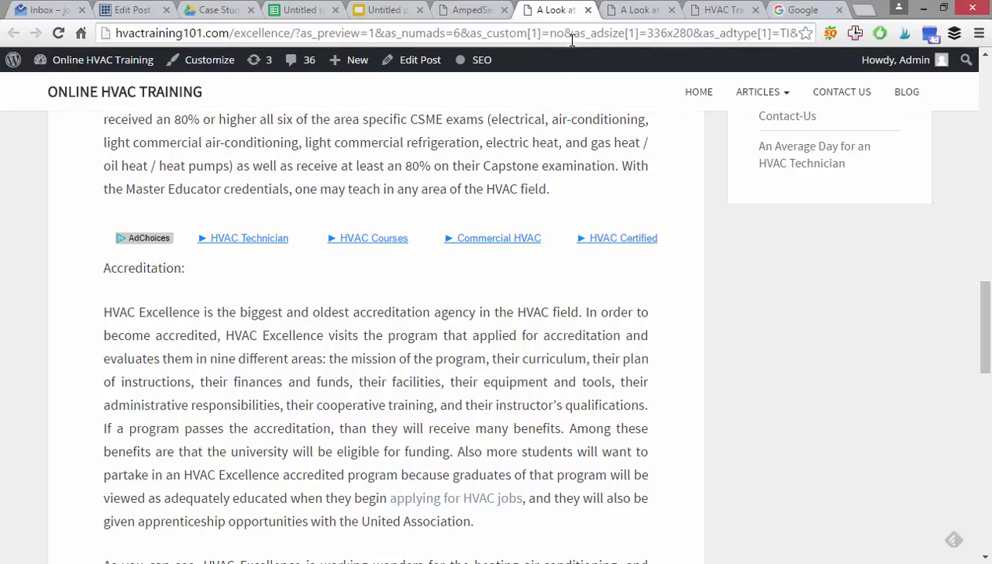
click(619, 10)
scroll(334, 318, down, 4)
scroll(334, 317, down, 5)
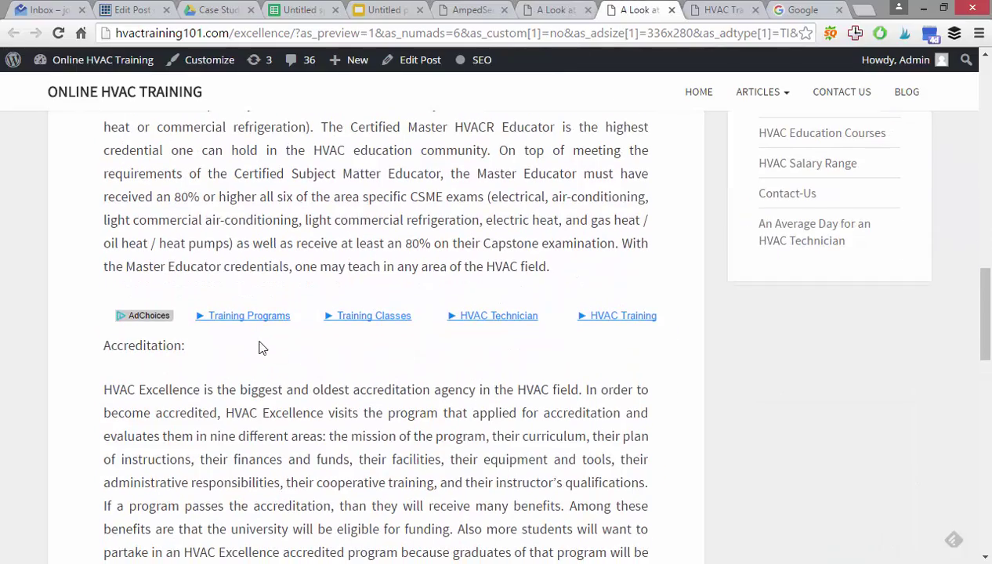
scroll(616, 312, down, 7)
scroll(392, 359, up, 1)
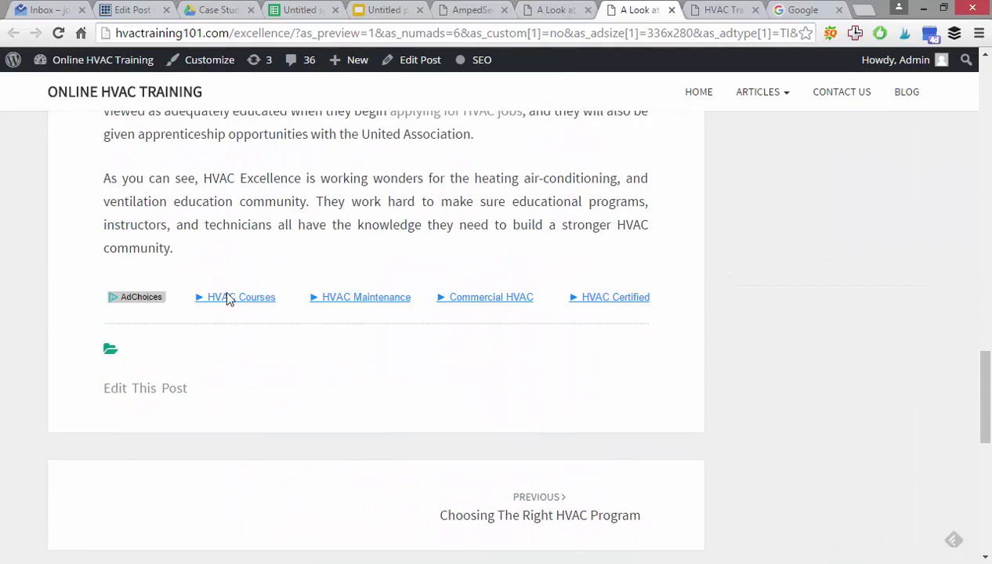
click(557, 9)
scroll(388, 351, down, 5)
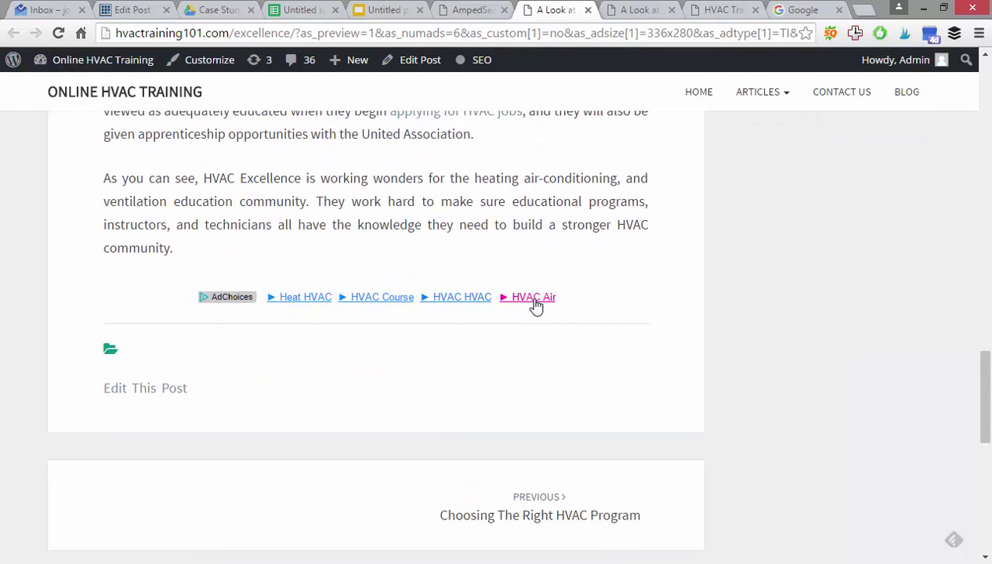
click(639, 10)
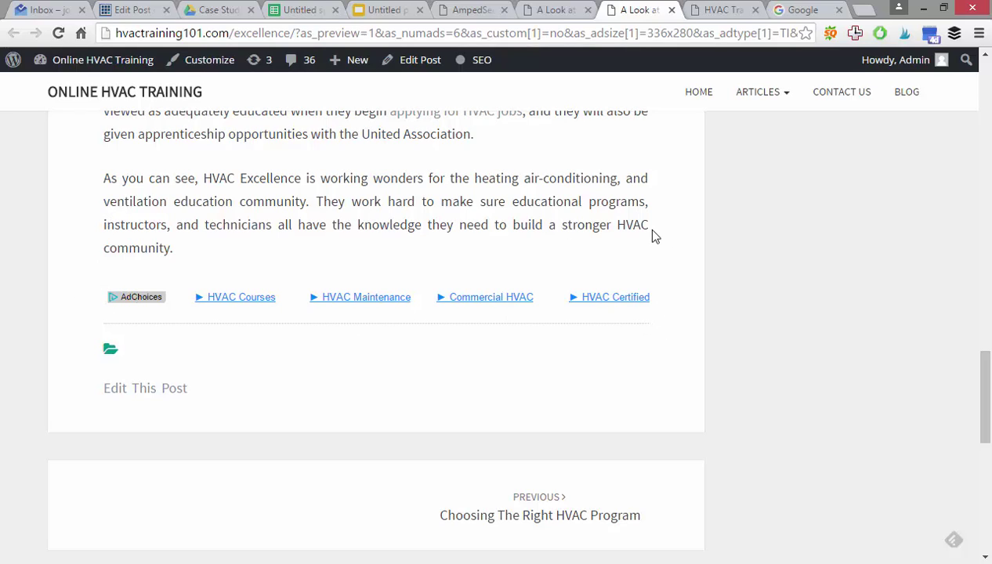
drag(654, 226, 9, 228)
click(266, 225)
scroll(401, 308, up, 20)
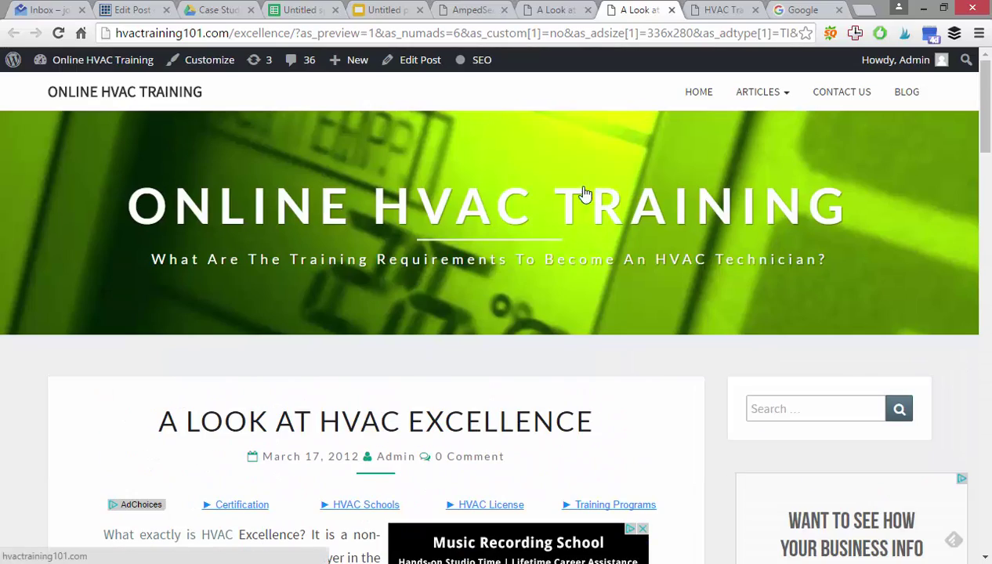
Step: Close both recipe previews and review the desktop and mobile recipes in the AmpedSense split tests list
click(671, 10)
click(472, 10)
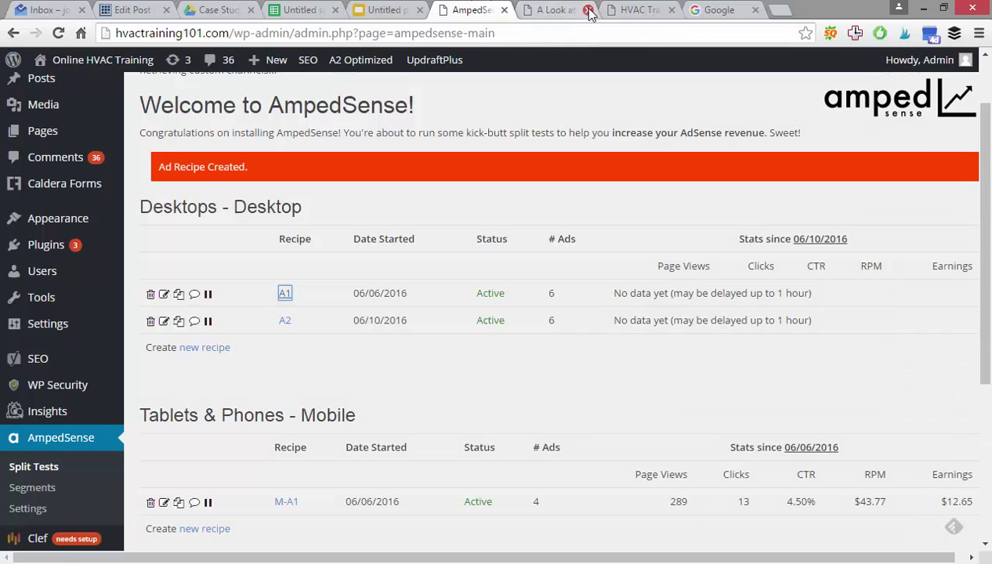
click(589, 10)
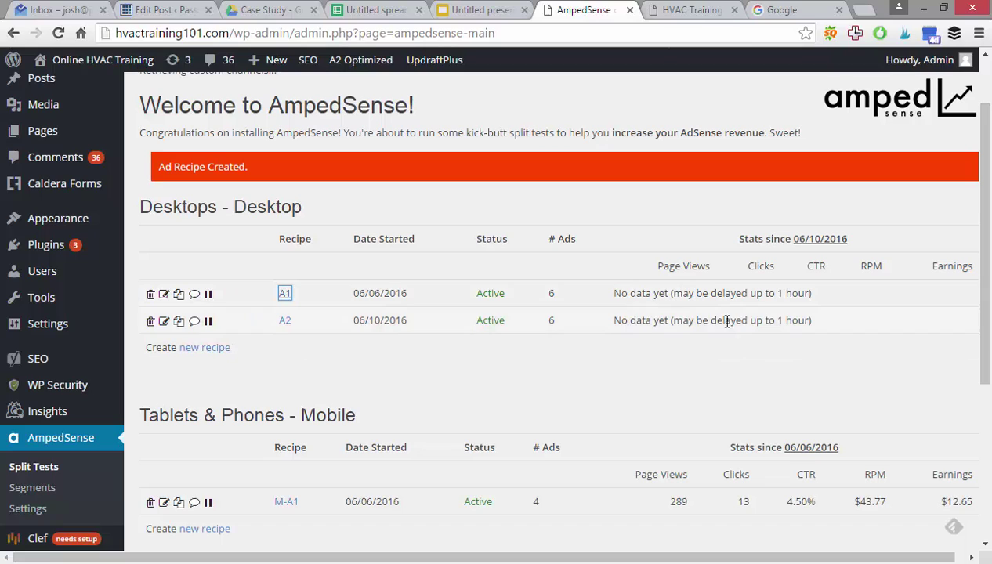
click(818, 298)
drag(306, 213, 181, 205)
click(391, 217)
scroll(392, 217, down, 2)
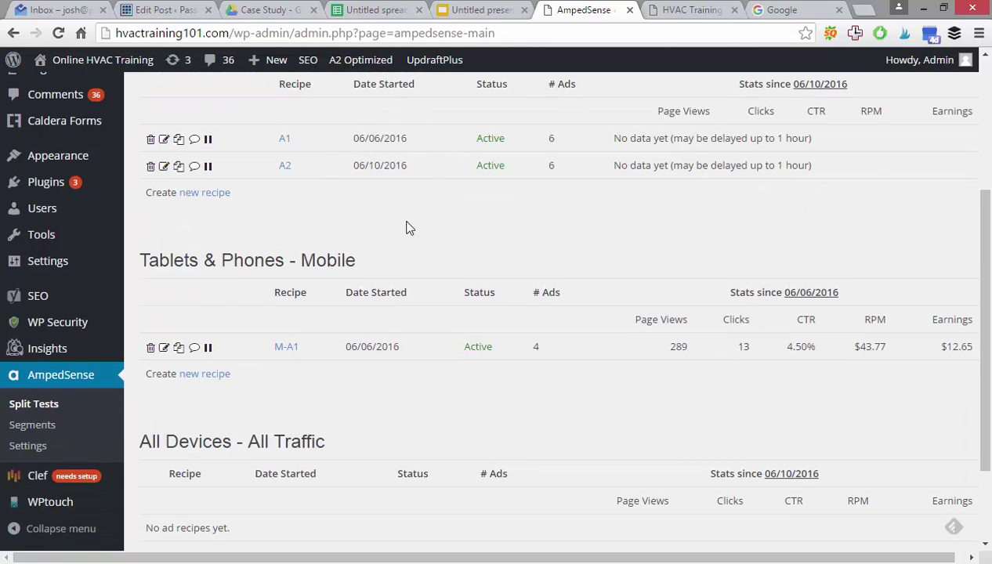
scroll(333, 291, up, 2)
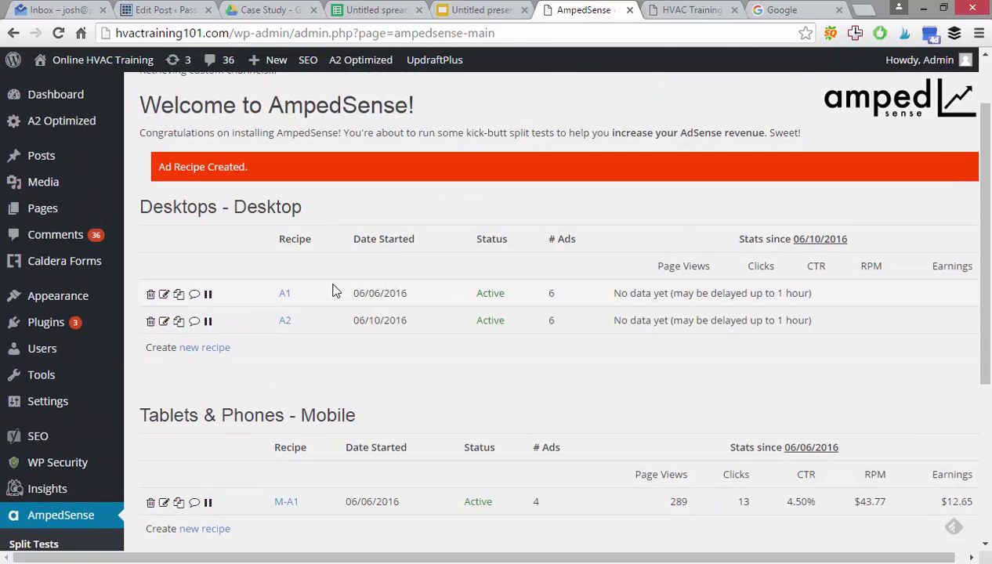
Step: Start duplicating mobile recipe M-A1 into the Tablets & Phones - Mobile segment
scroll(332, 291, down, 1)
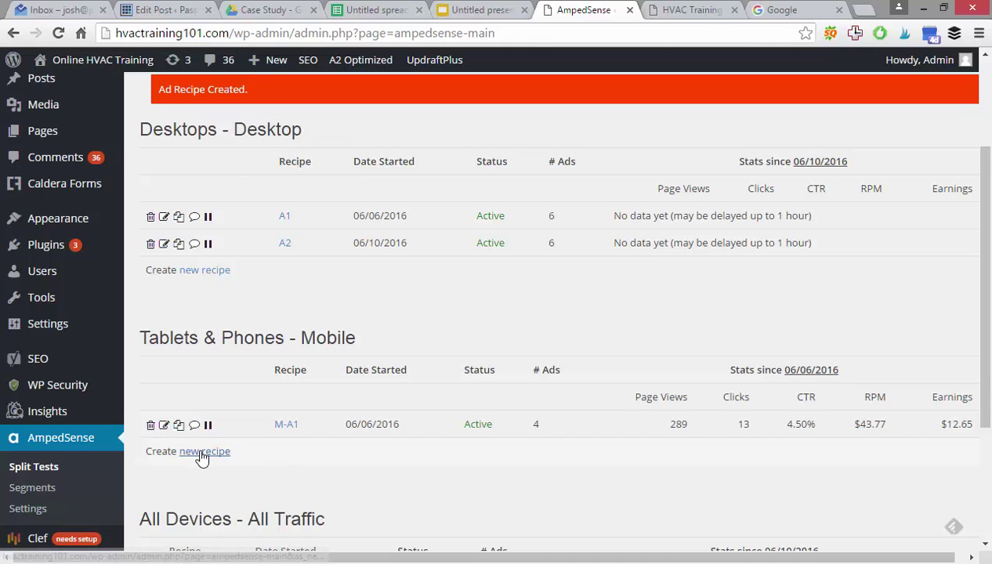
right_click(178, 425)
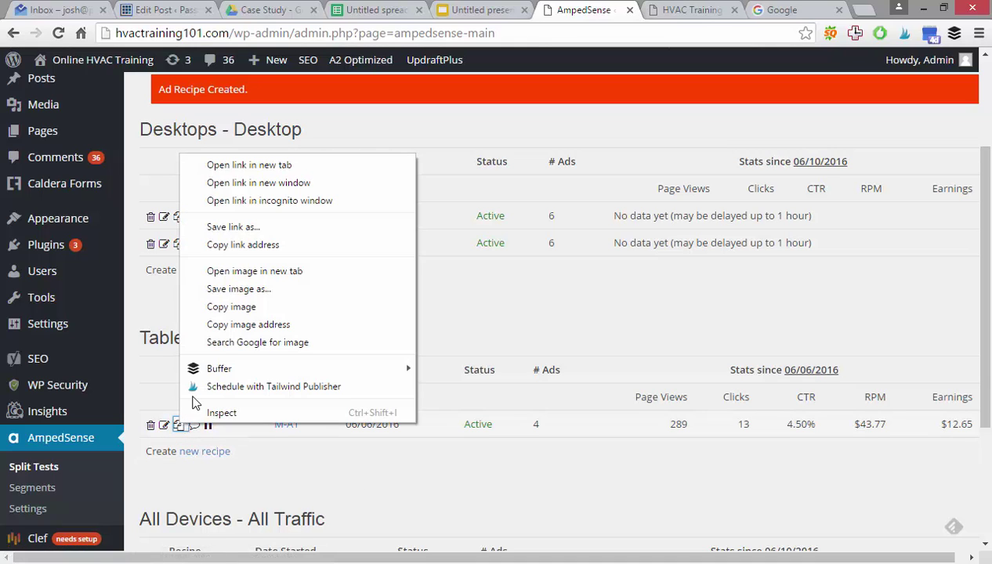
click(365, 482)
click(179, 427)
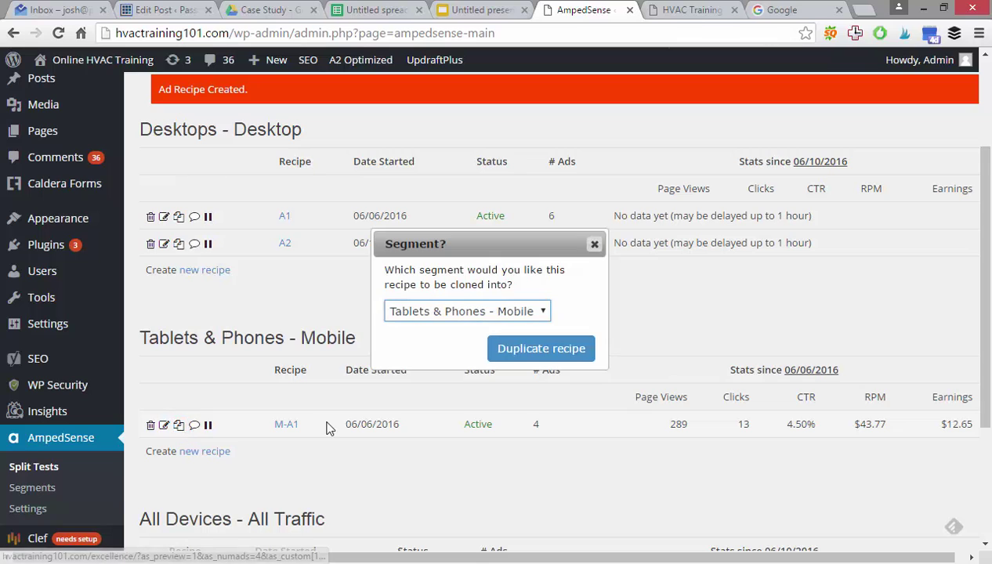
click(570, 357)
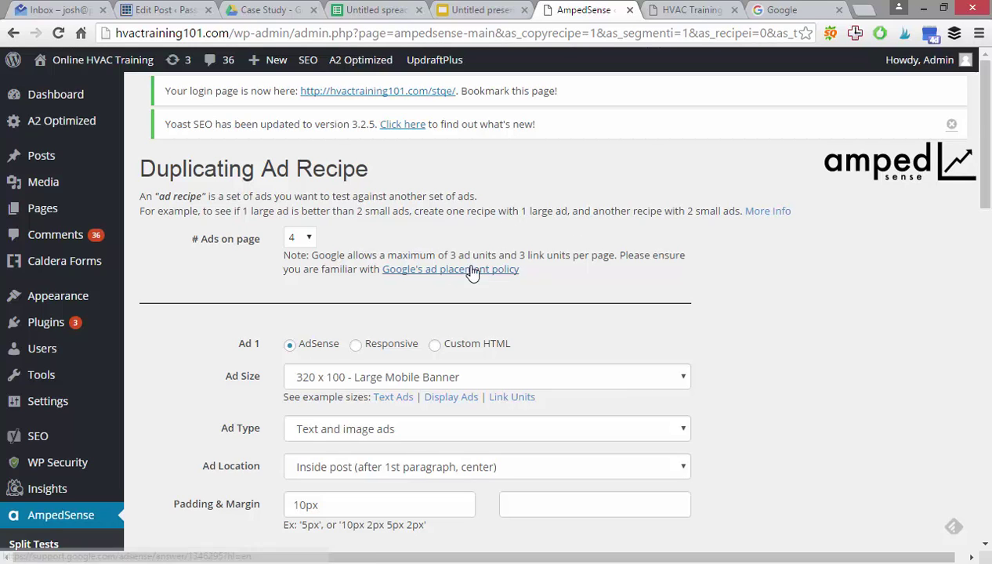
Step: Examine the duplicated mobile recipe's number of ads, its Ad 1 settings and the available ad location options
scroll(468, 258, down, 3)
scroll(574, 260, up, 3)
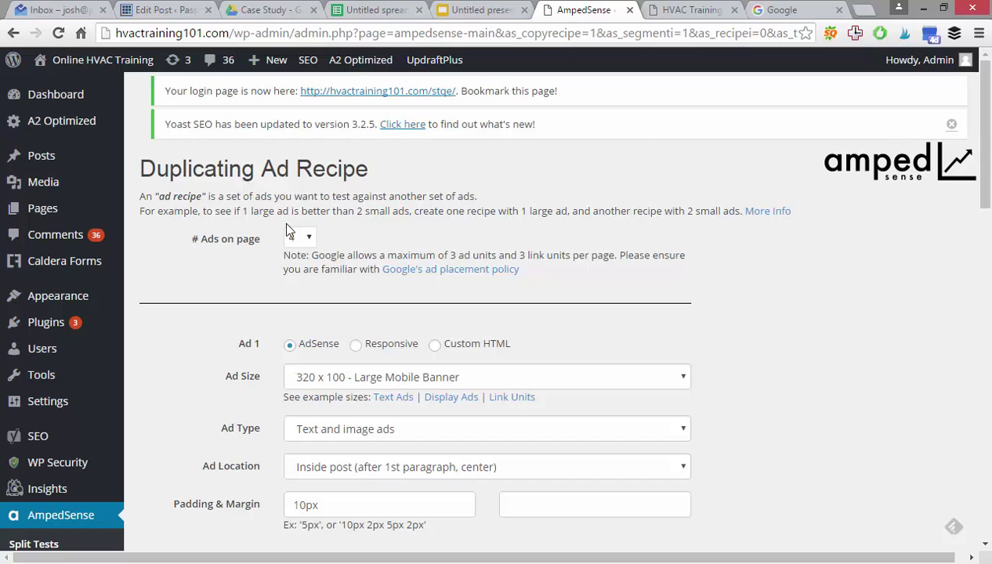
scroll(283, 221, down, 1)
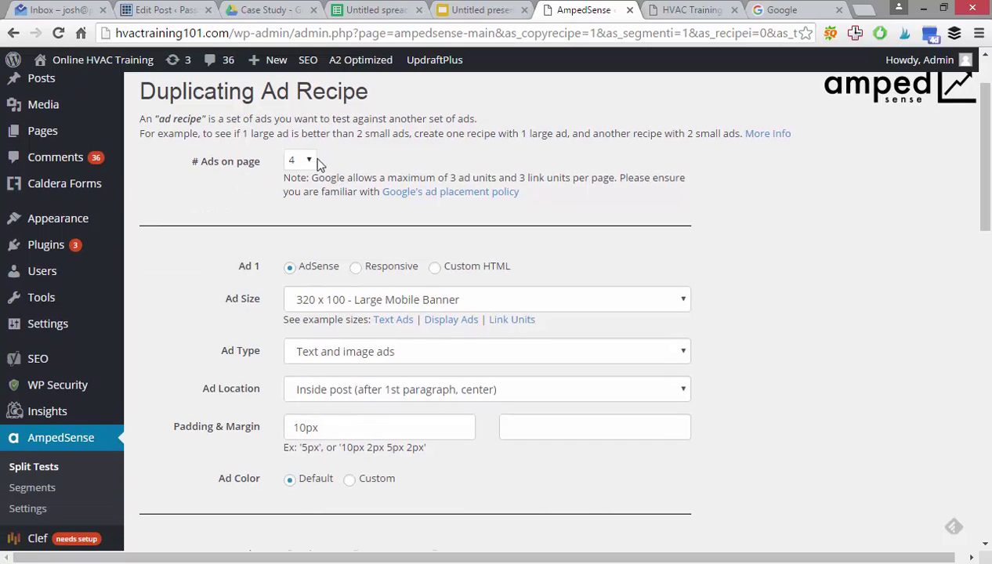
scroll(282, 261, down, 2)
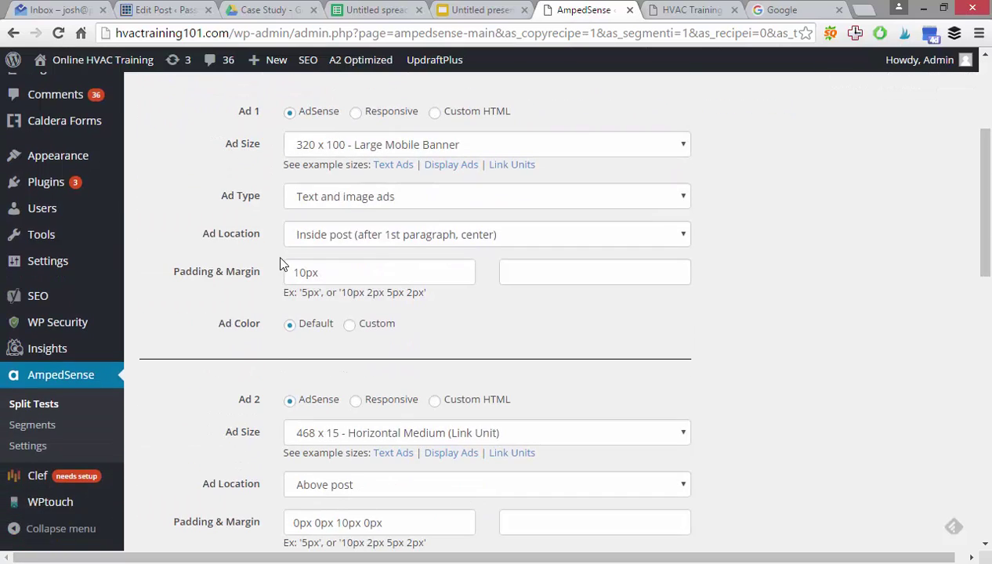
scroll(307, 283, up, 1)
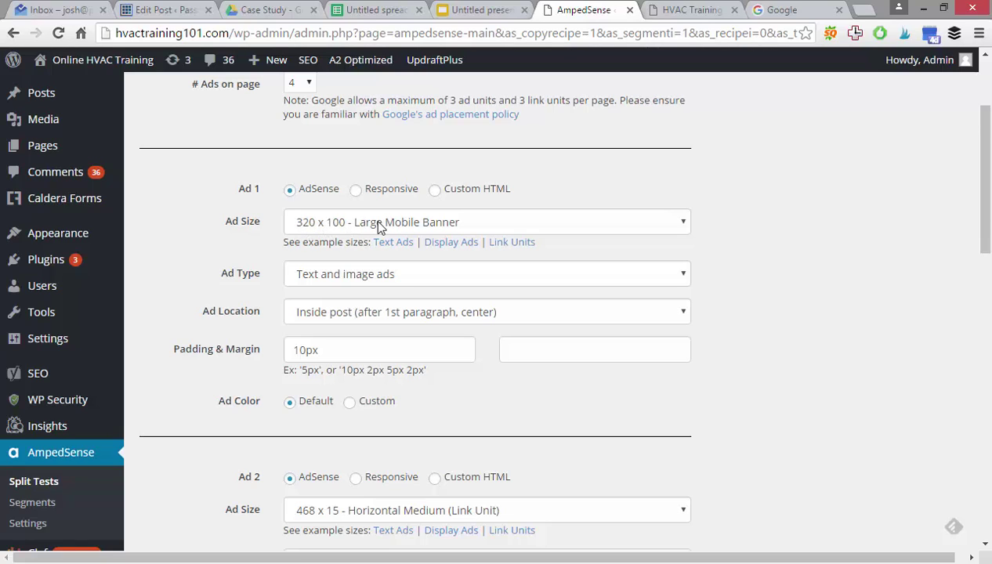
click(334, 314)
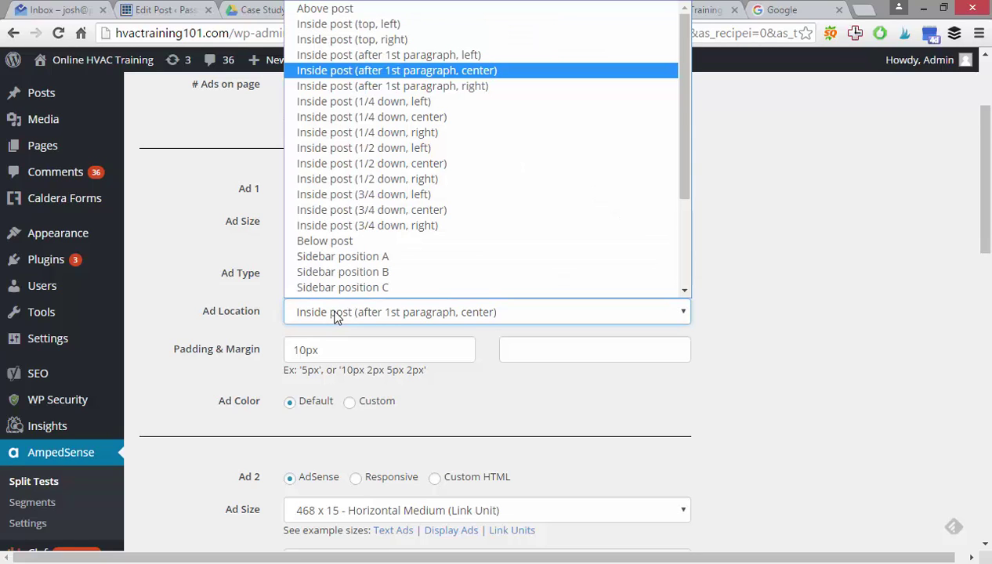
click(223, 313)
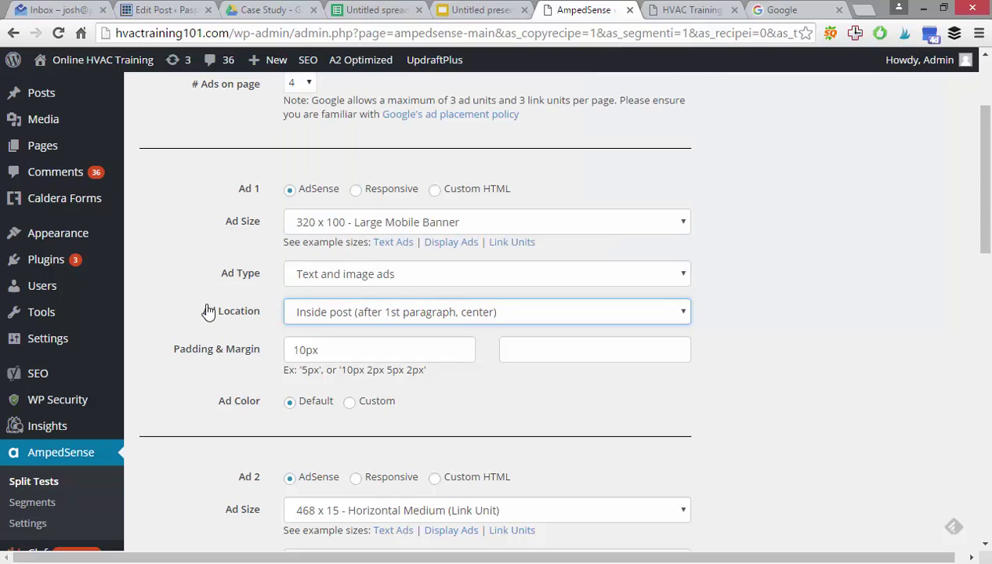
Step: Set Ad 1's location in the duplicated mobile recipe to Inside post (top, left)
scroll(263, 325, down, 3)
scroll(267, 334, up, 4)
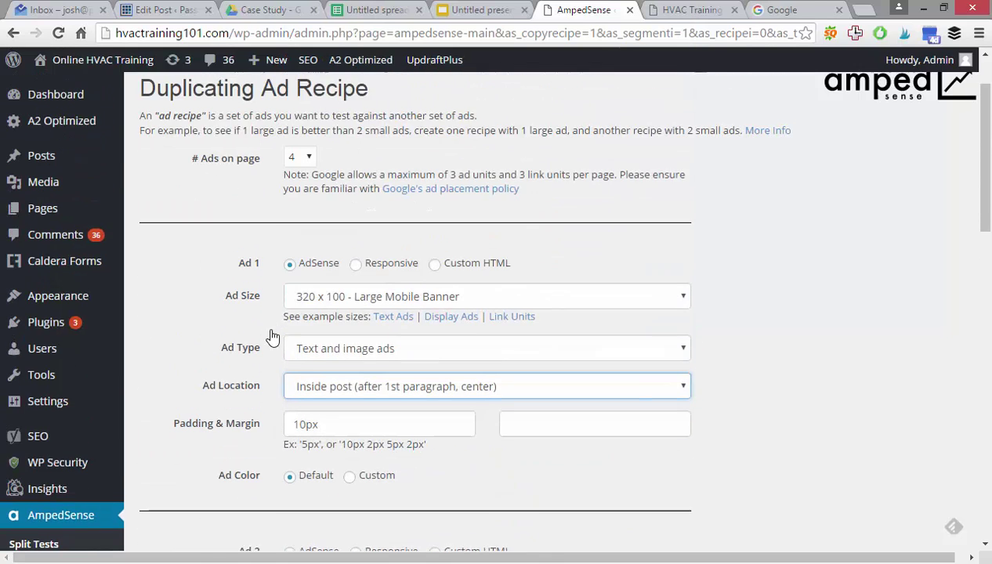
click(355, 396)
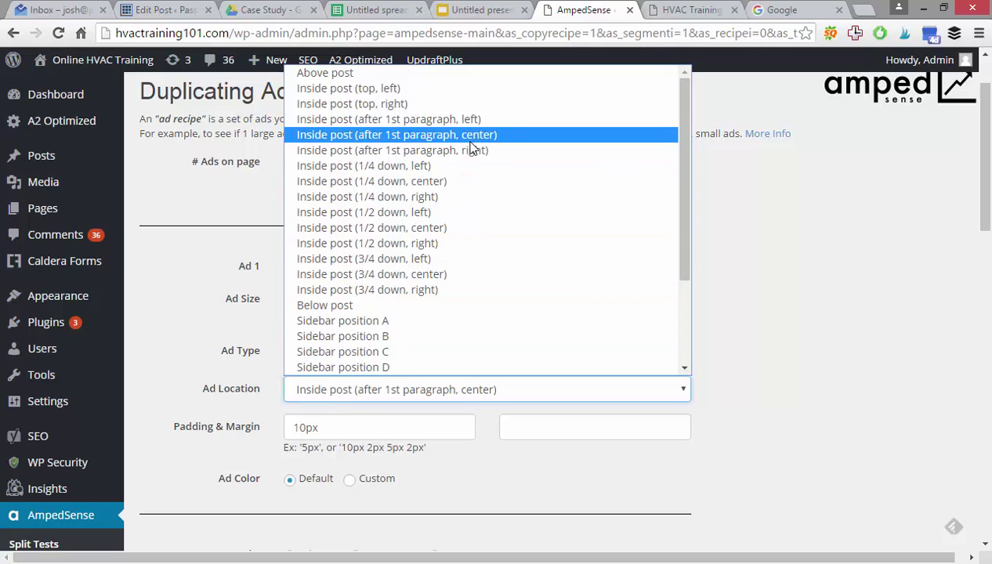
click(345, 88)
click(813, 294)
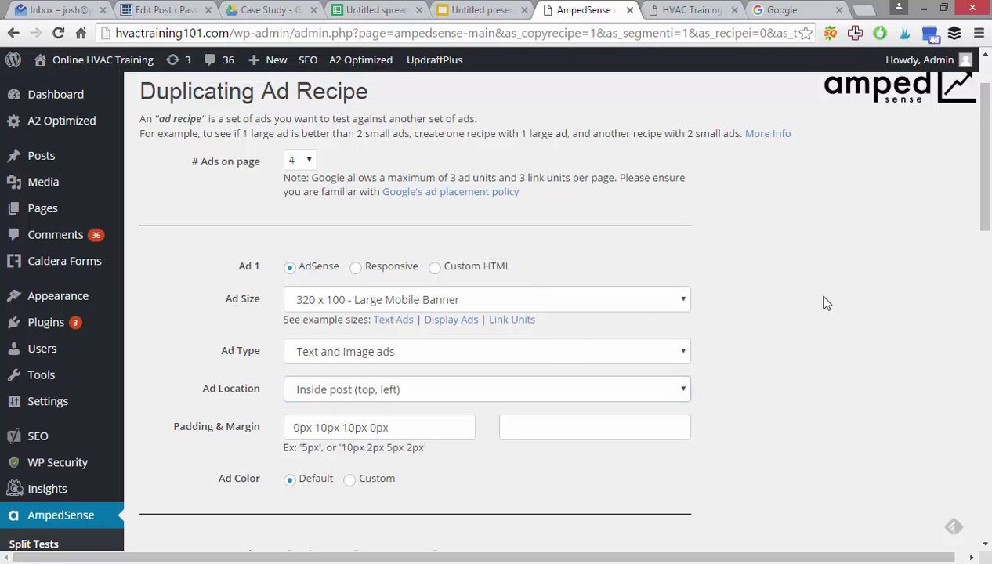
Step: Change Ad 2's size to 728 x 15 - Horizontal Large (Link Unit)
scroll(419, 380, down, 5)
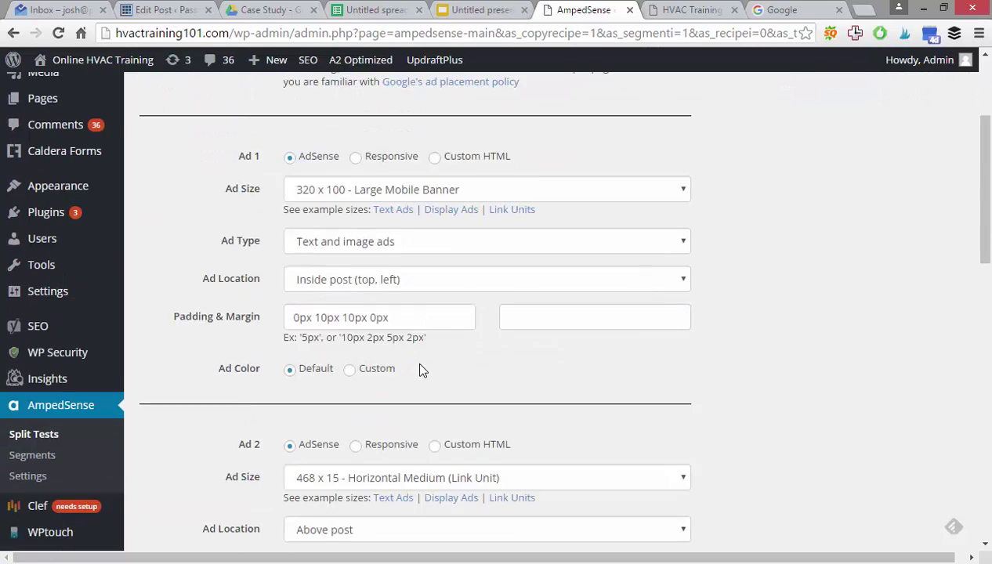
scroll(443, 339, up, 1)
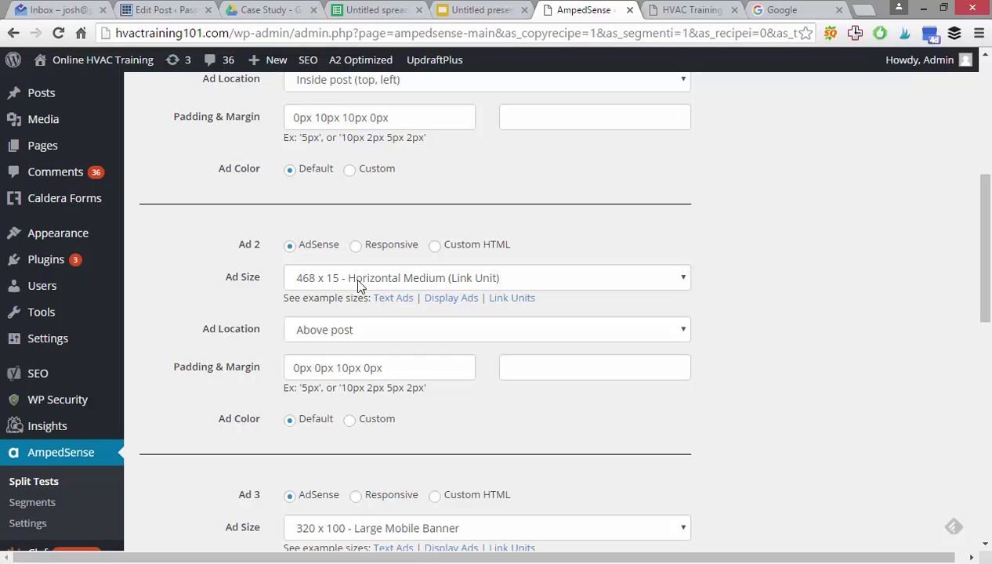
scroll(379, 401, up, 1)
click(344, 359)
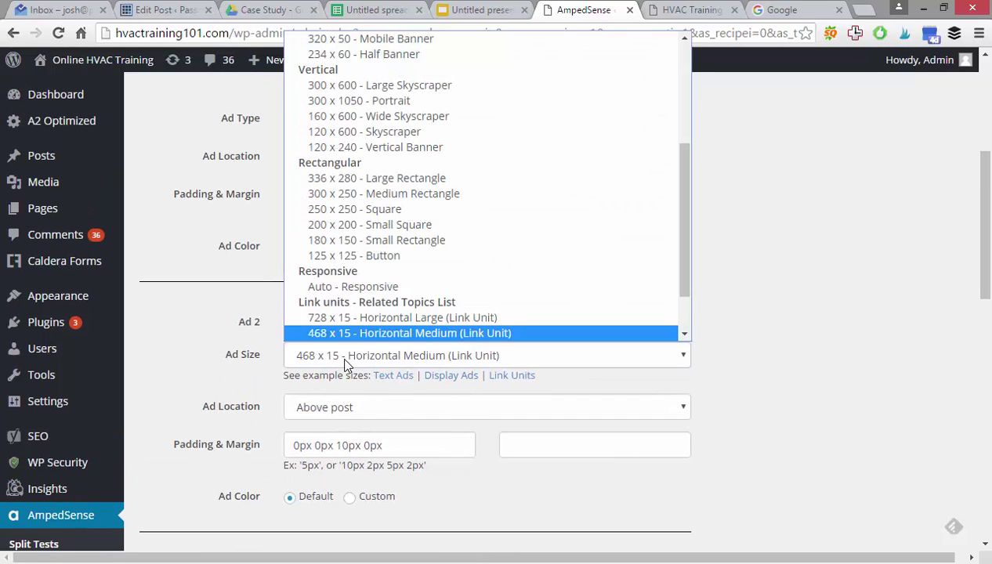
click(347, 333)
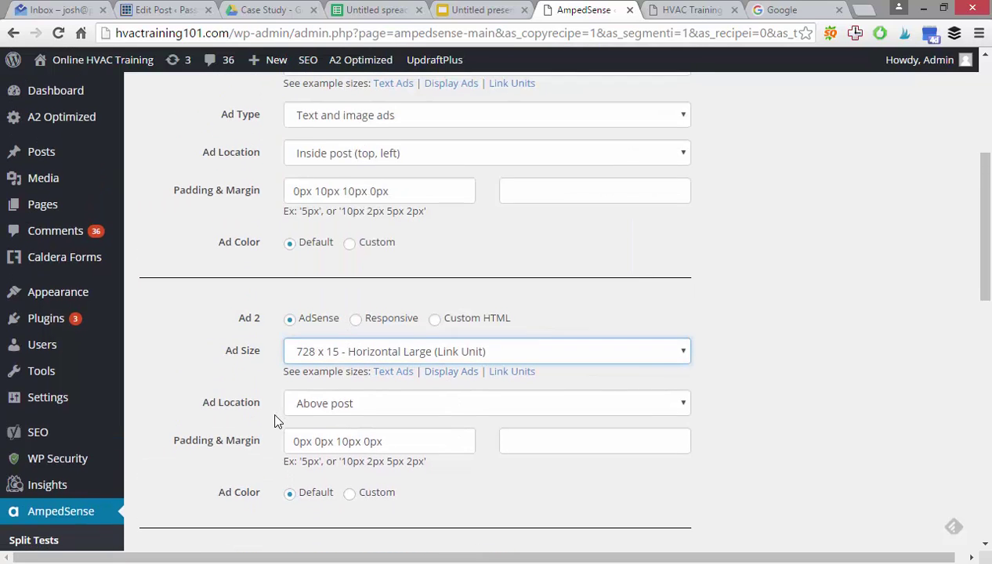
Step: Set Ad 3's location to Inside post (1/4 down, center)
scroll(279, 419, down, 5)
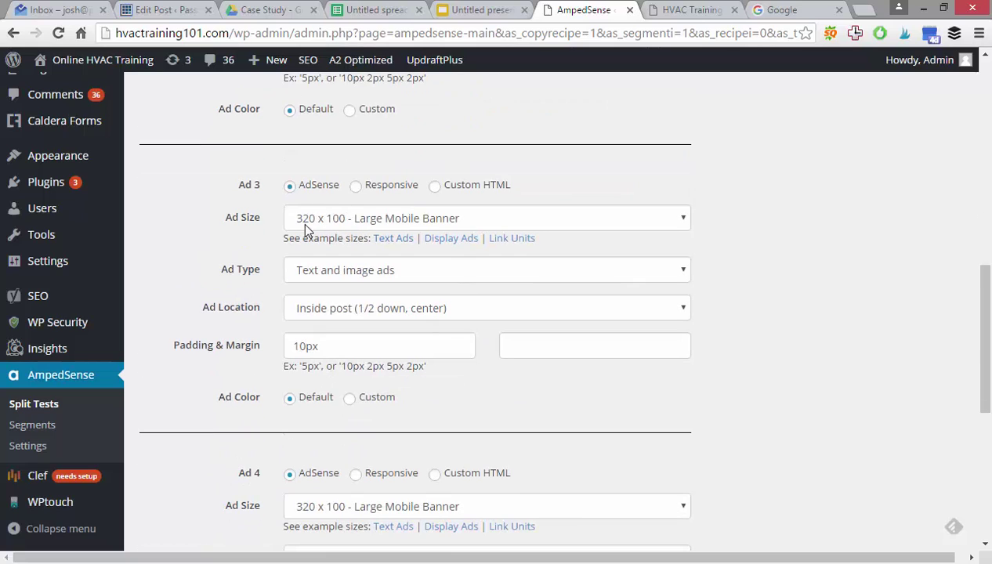
click(338, 314)
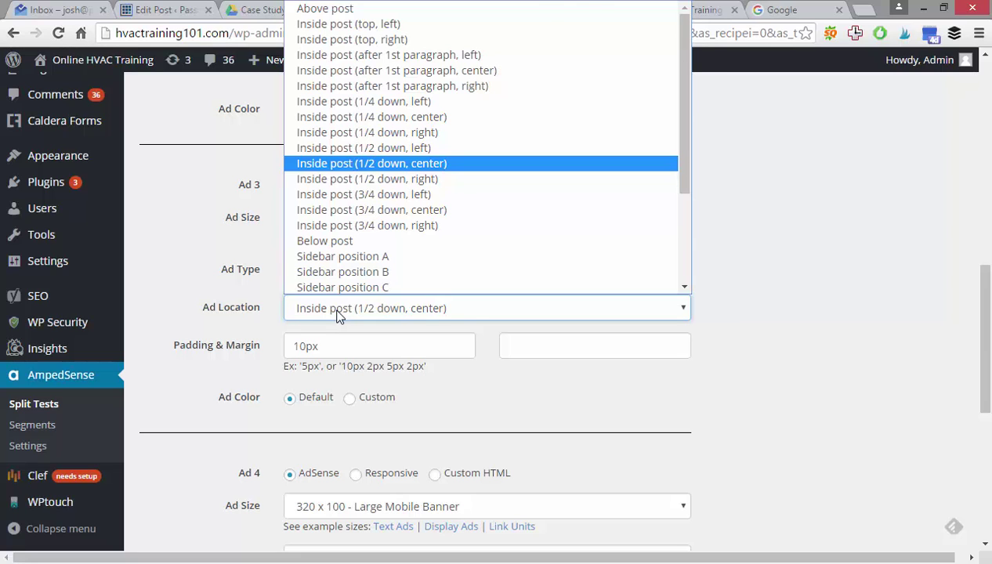
click(339, 313)
scroll(339, 315, down, 3)
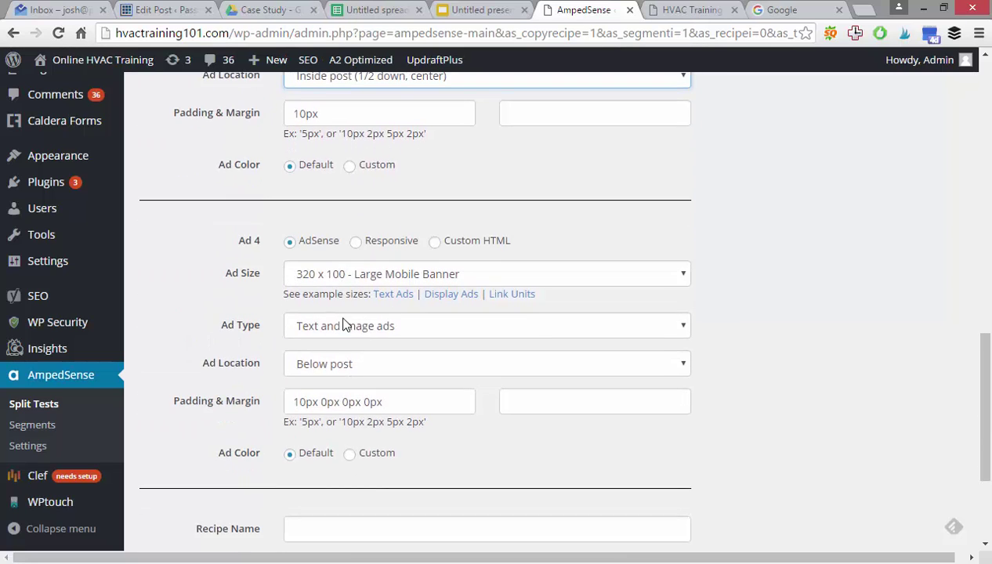
scroll(424, 355, down, 1)
scroll(428, 361, up, 1)
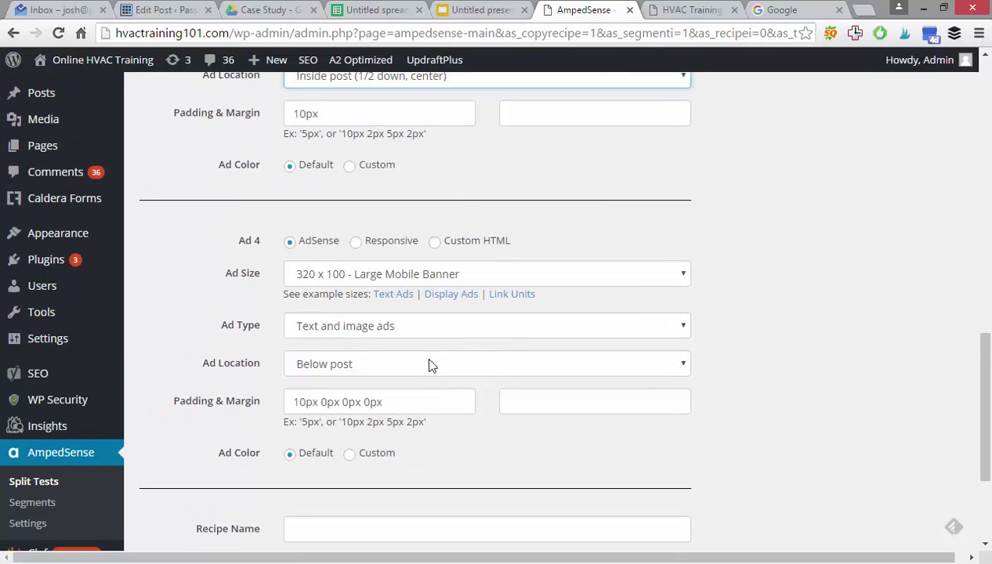
scroll(429, 364, up, 3)
click(352, 309)
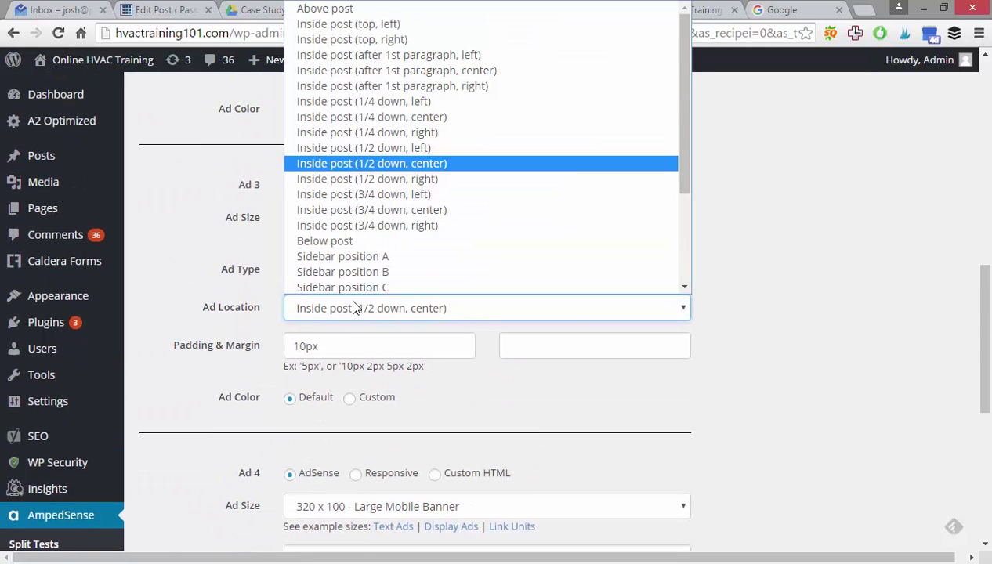
click(375, 117)
Step: Set Ad 4's location to Inside post (3/4 down, center)
scroll(291, 363, down, 1)
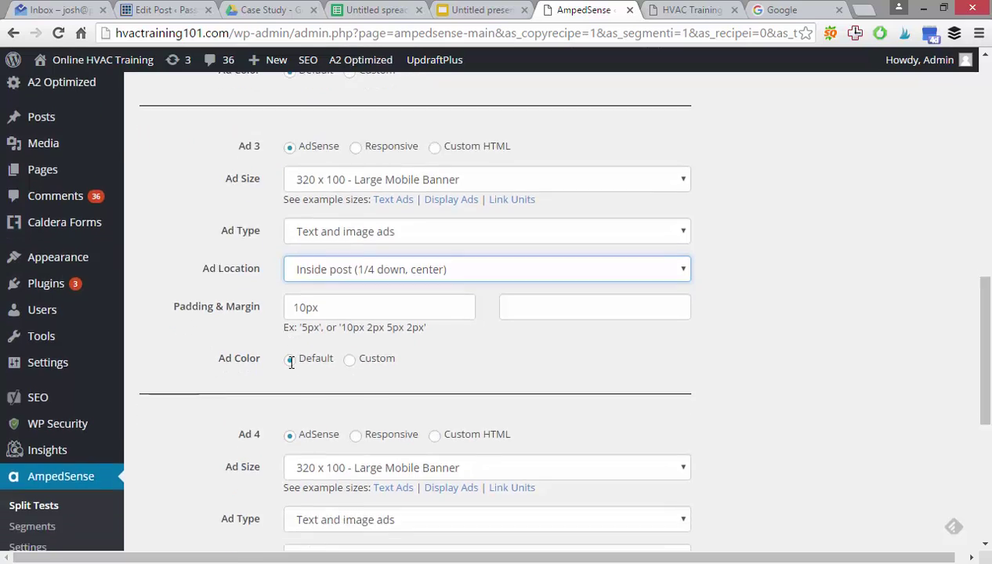
scroll(290, 363, down, 3)
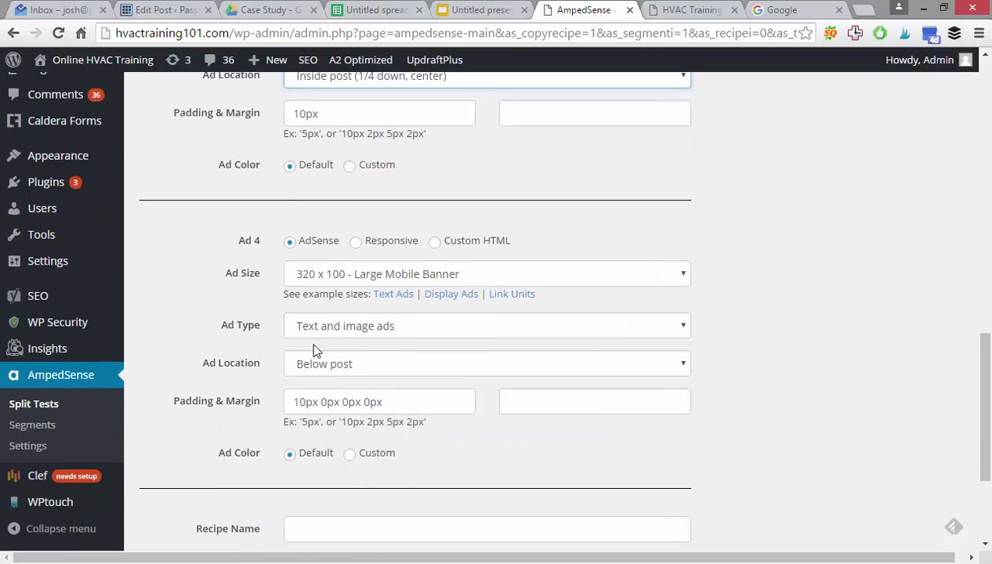
click(347, 362)
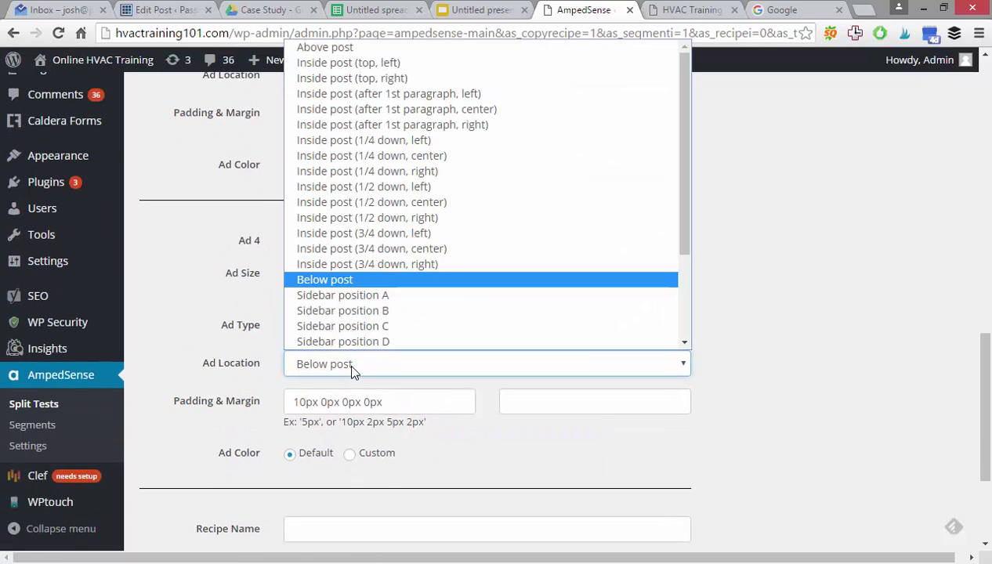
click(367, 249)
Step: Increase the number of ads on the page to 5
scroll(374, 409, down, 2)
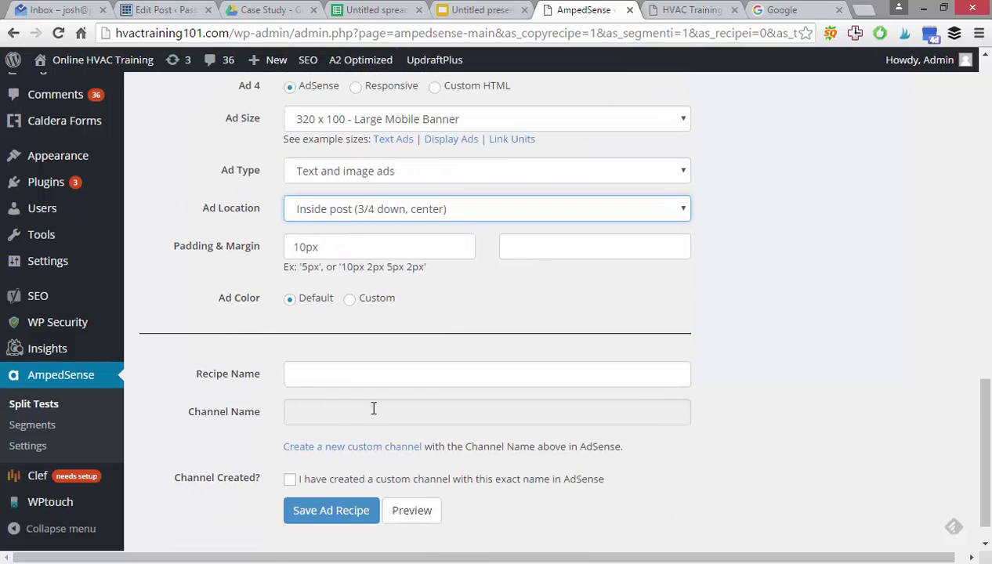
scroll(328, 331, up, 12)
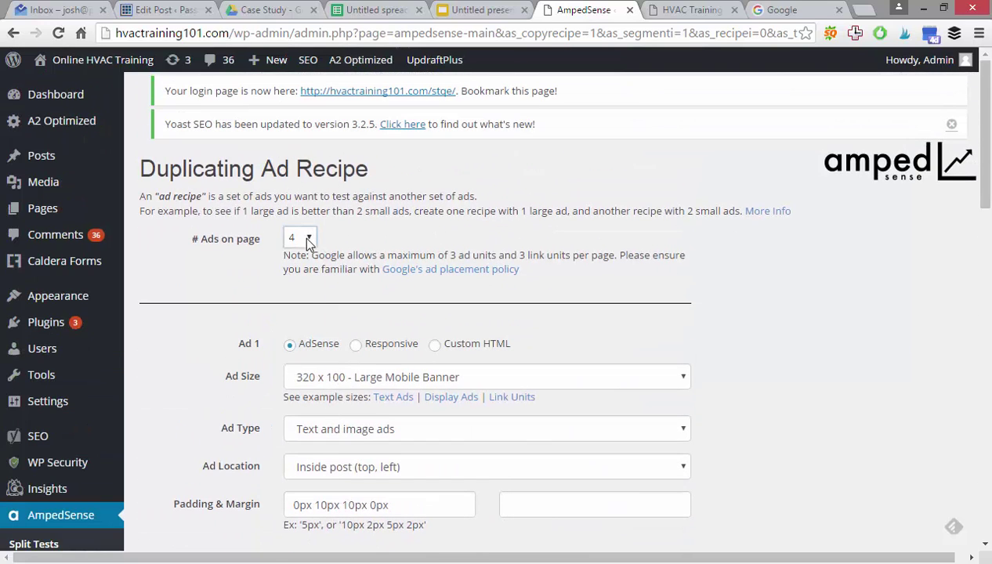
click(304, 238)
click(294, 317)
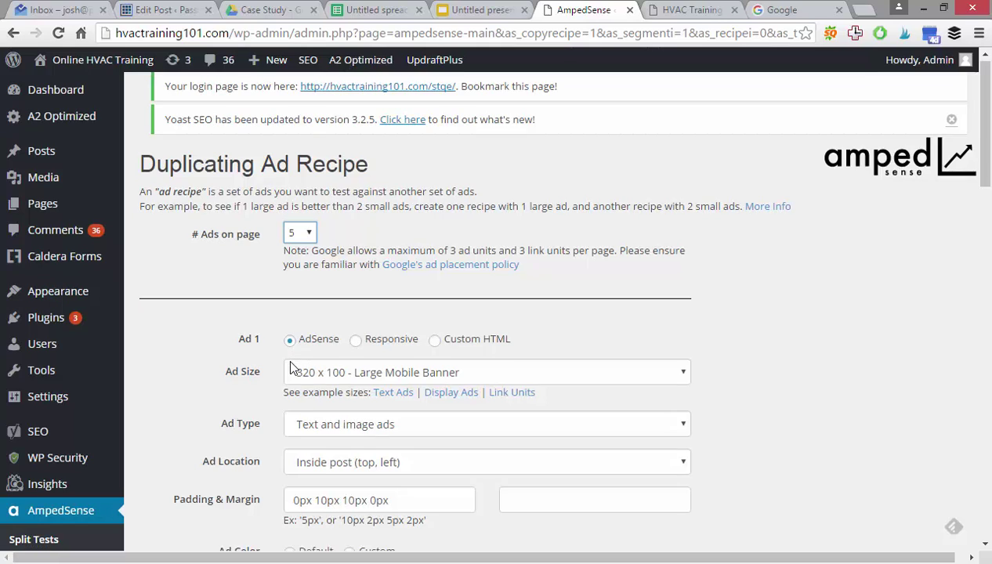
Step: Examine the size options for the new Ad 5 and review the sizes and locations of the other ads in the recipe
scroll(288, 362, down, 6)
scroll(290, 367, down, 8)
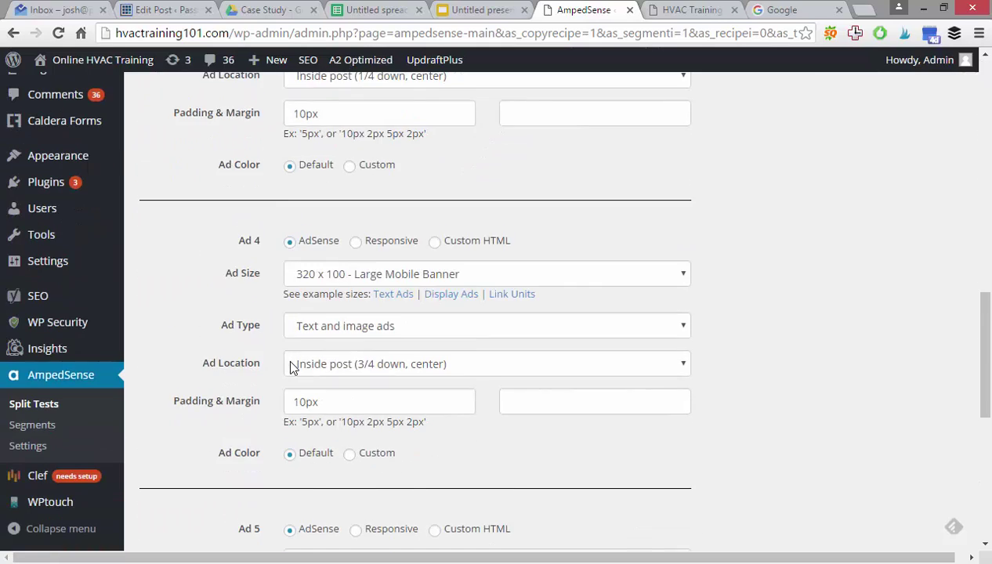
scroll(291, 368, down, 1)
scroll(373, 370, up, 3)
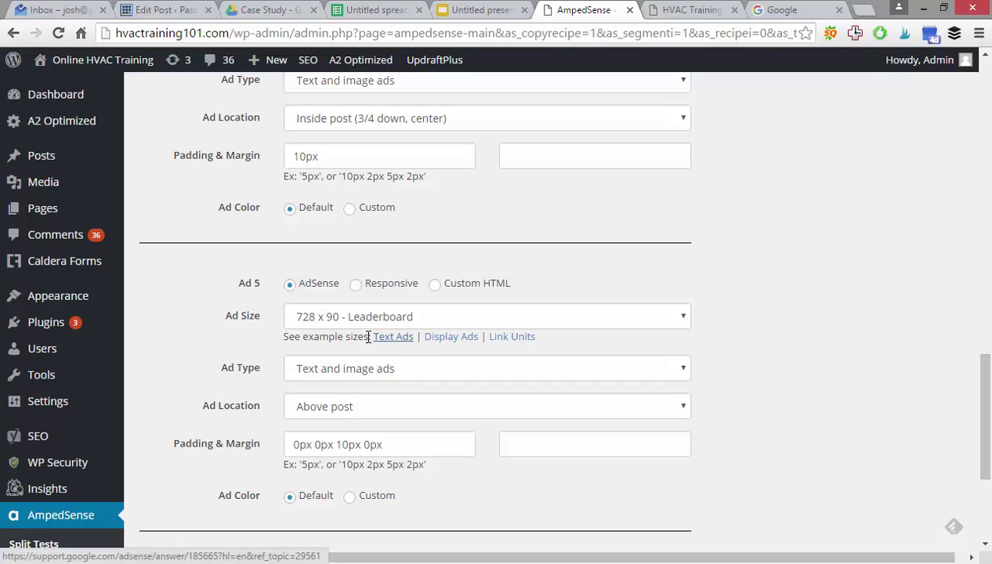
click(348, 319)
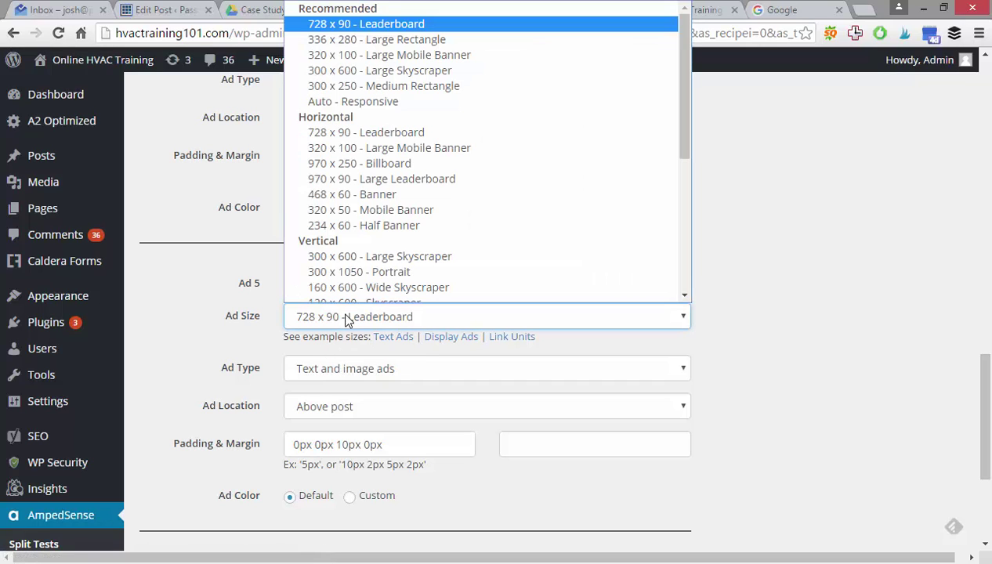
scroll(415, 122, down, 5)
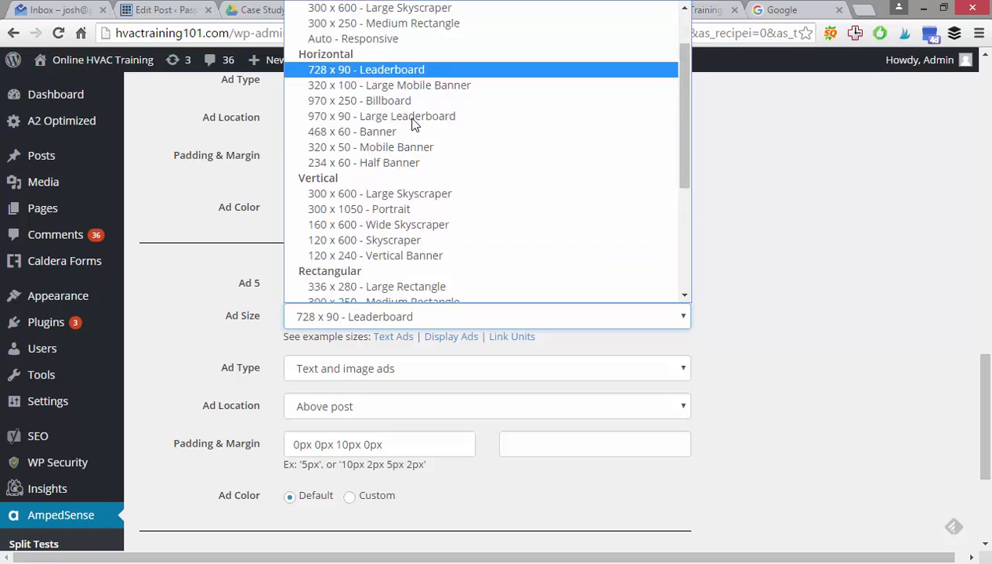
click(839, 210)
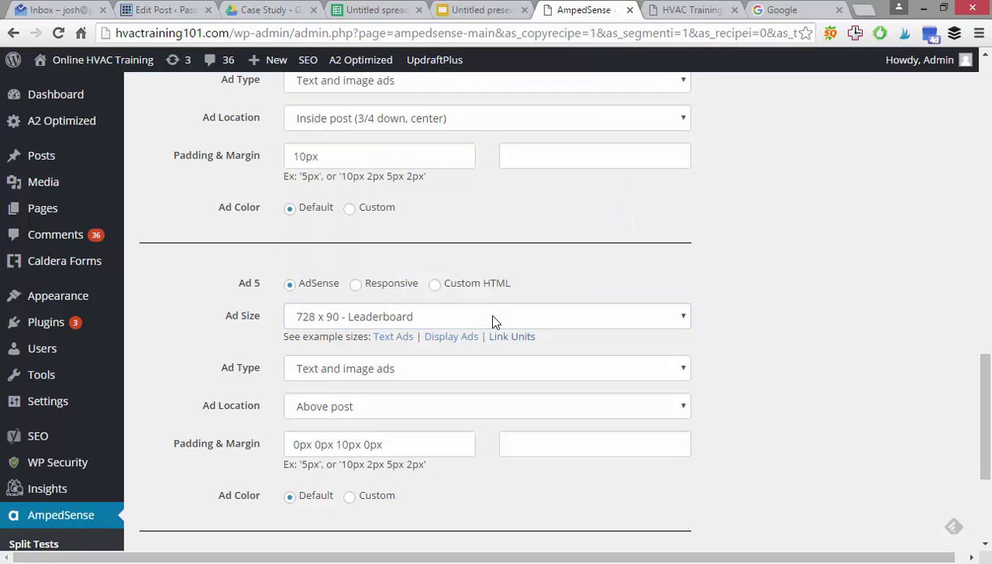
scroll(492, 322, up, 2)
scroll(434, 297, up, 2)
scroll(429, 290, up, 6)
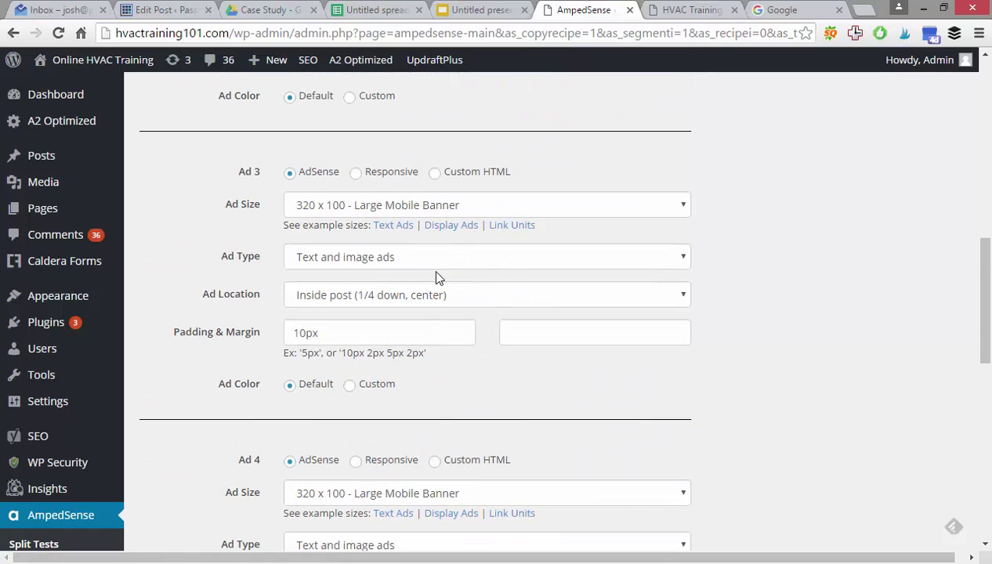
scroll(461, 271, up, 2)
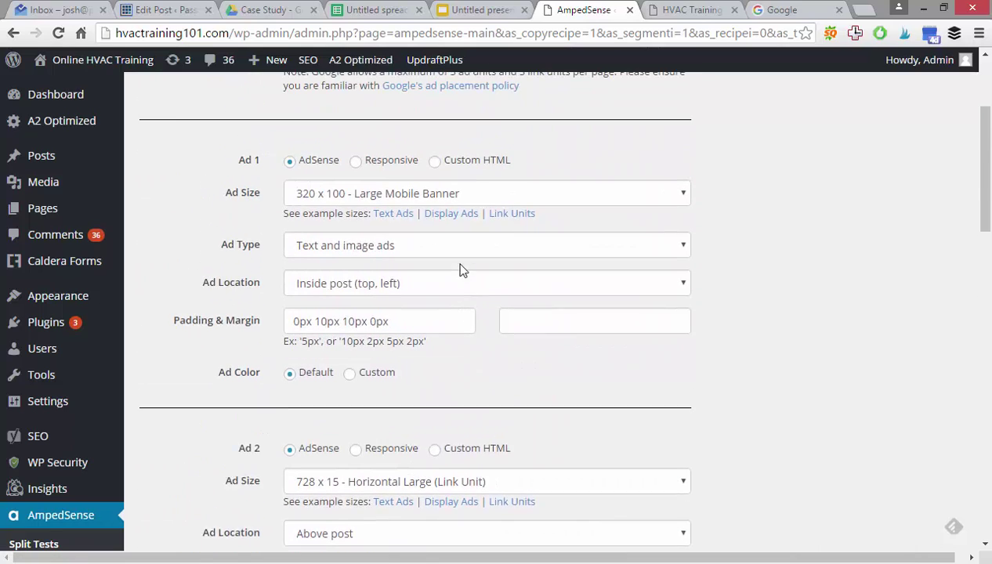
scroll(420, 259, down, 14)
scroll(420, 290, down, 3)
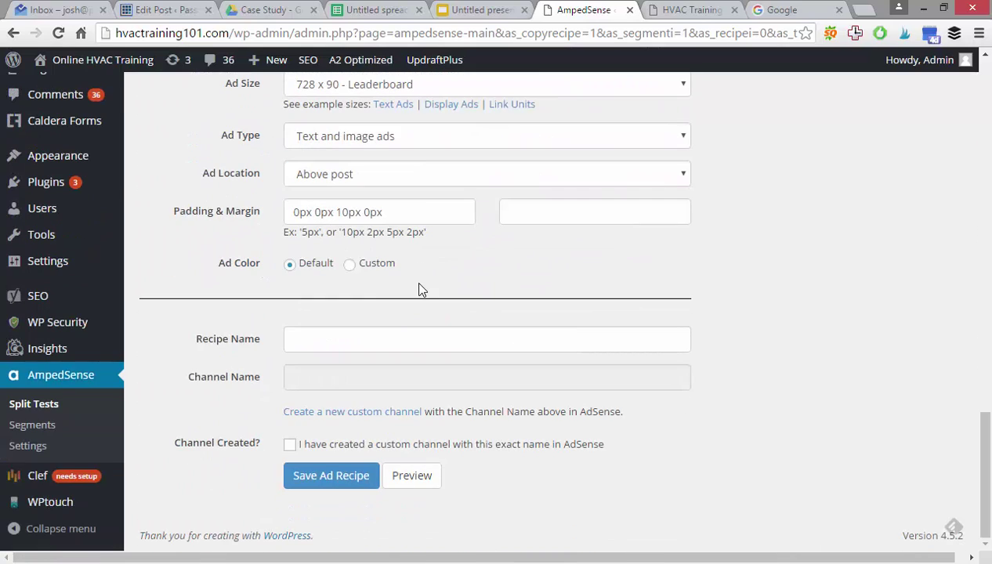
Step: Set Ad 5 to the 728 x 15 - Horizontal Large (Link Unit) size and place it Below post
scroll(403, 295, up, 2)
click(400, 232)
scroll(413, 317, down, 4)
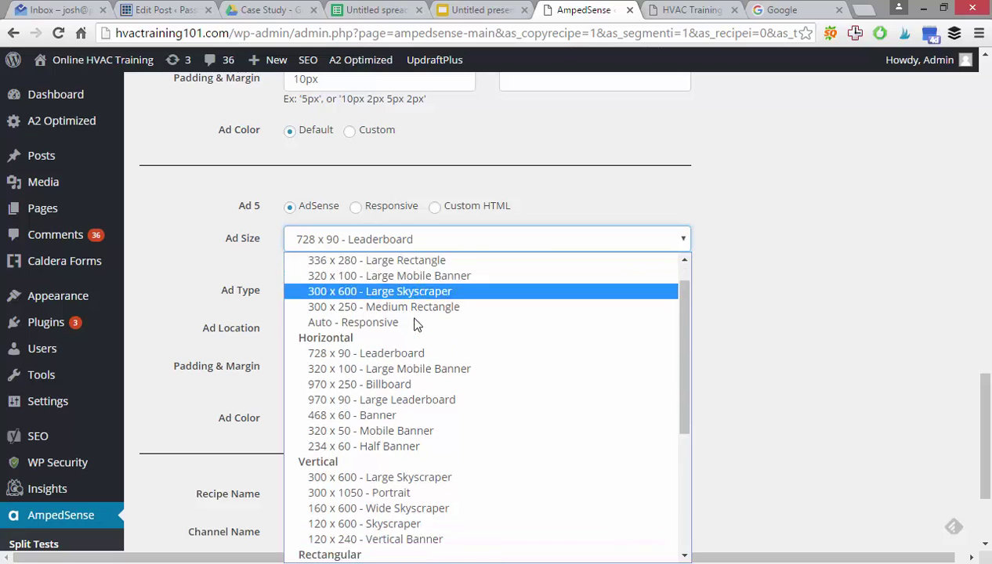
click(388, 477)
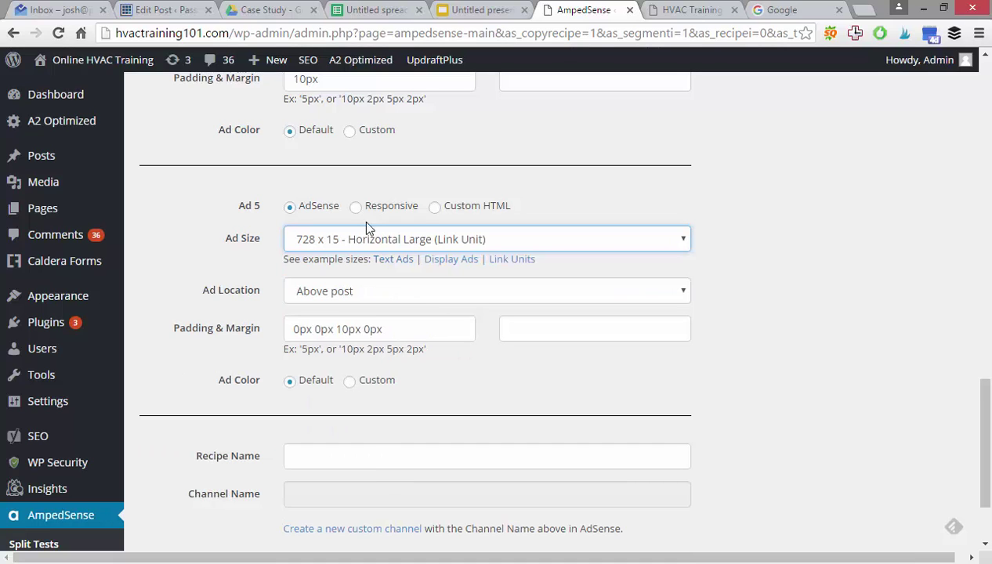
click(407, 297)
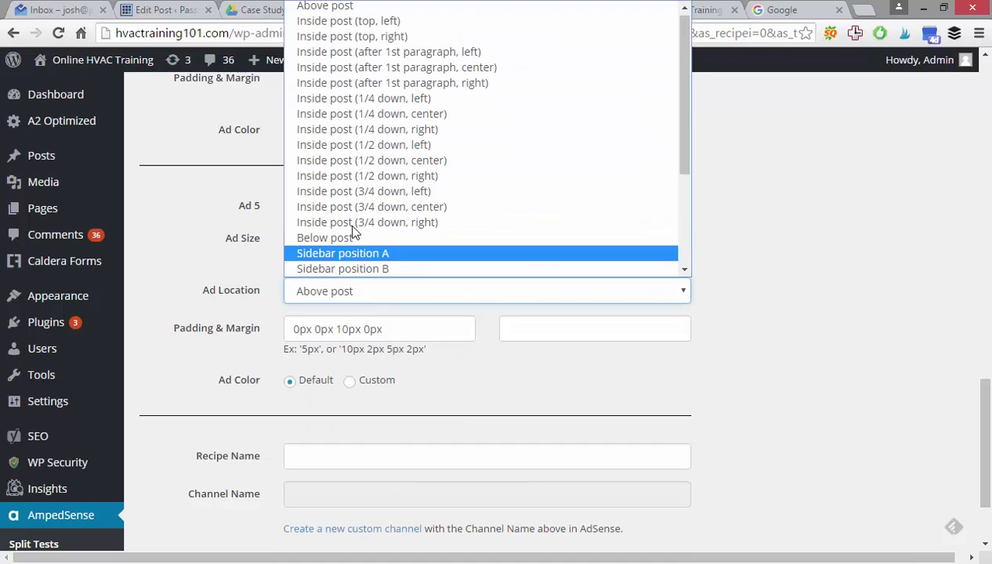
click(378, 241)
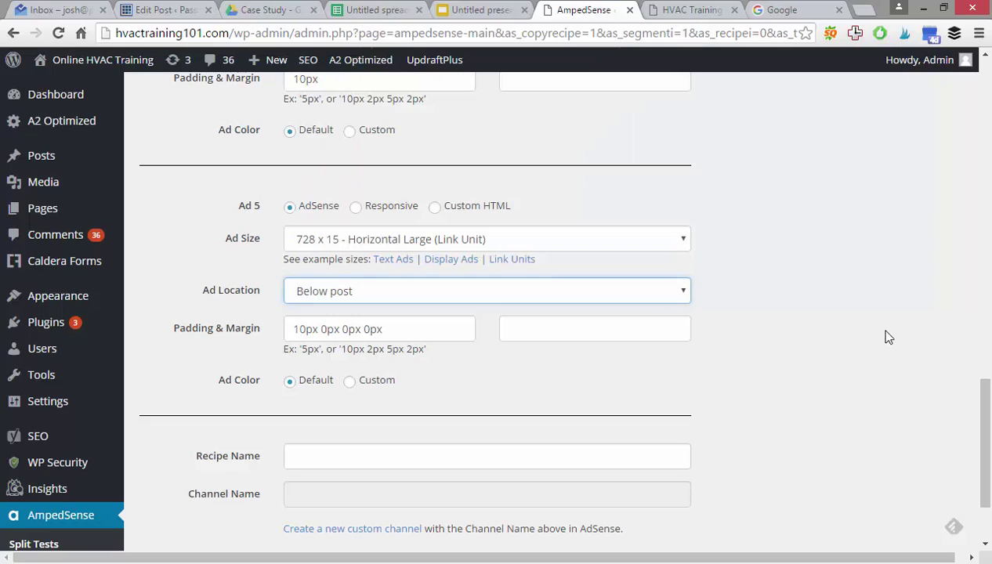
Step: Name the recipe MA2 and copy its generated channel name
click(339, 463)
text(MA)
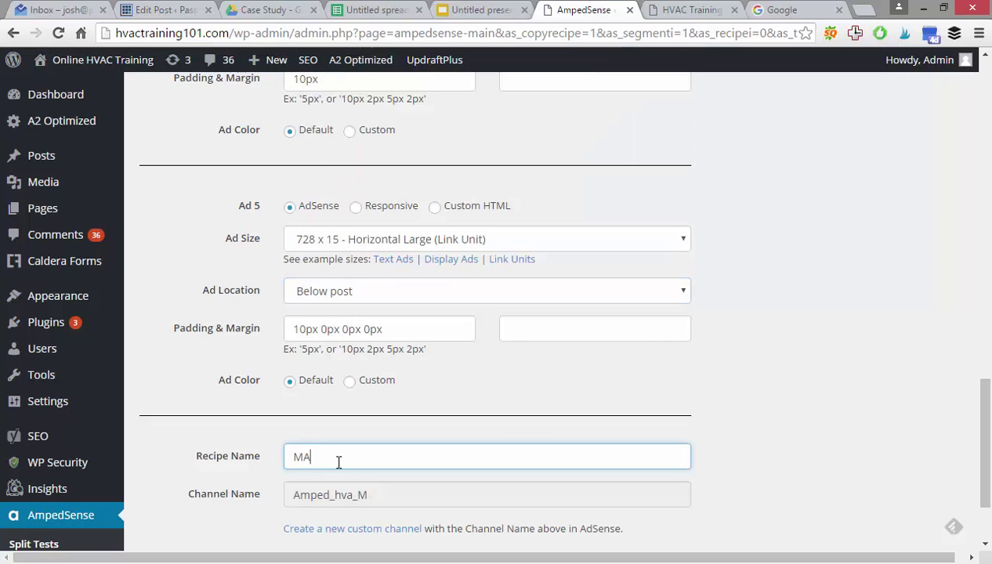
text(2)
double_click(328, 494)
key(ctrl+c)
right_click(332, 497)
click(387, 381)
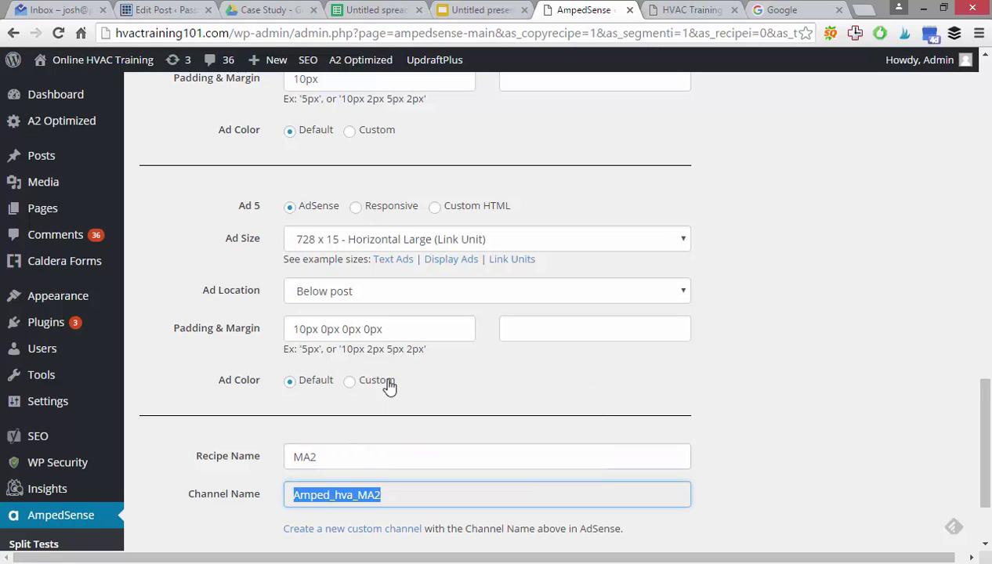
Step: Create a custom channel named Amped_hva_MA2 in Google AdSense, save it and return to the AmpedSense recipe
scroll(390, 375, down, 2)
click(344, 412)
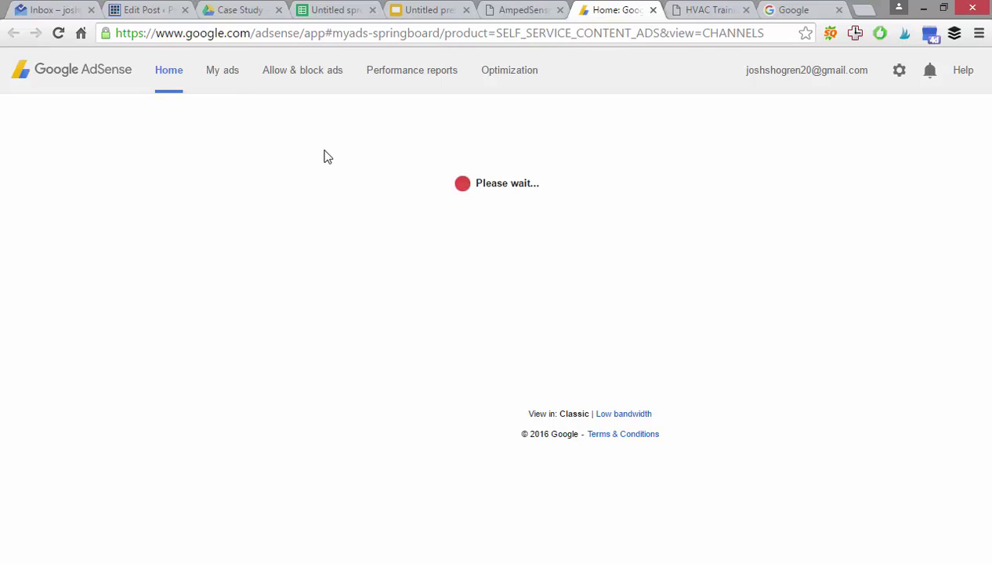
click(236, 146)
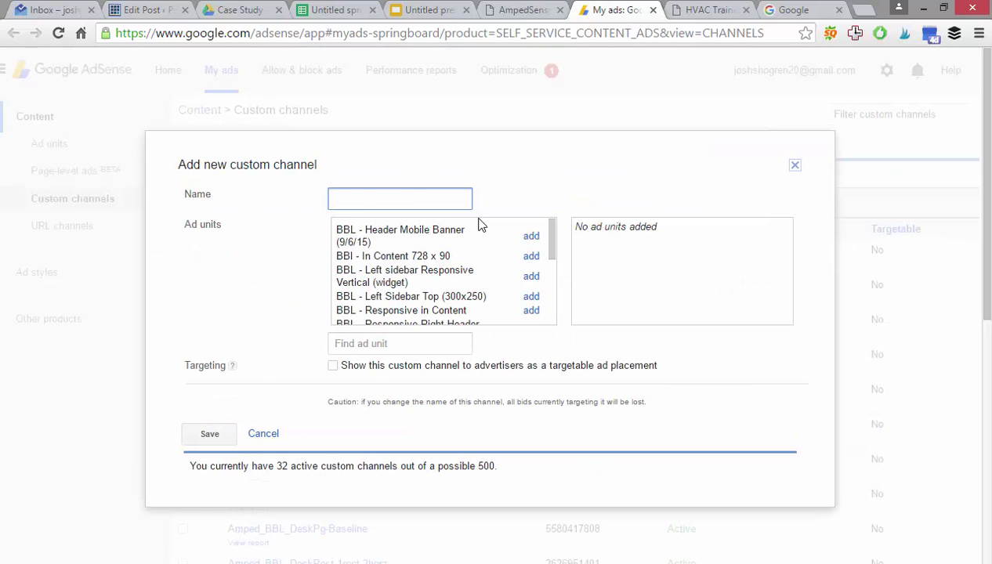
key(ctrl+v)
click(212, 437)
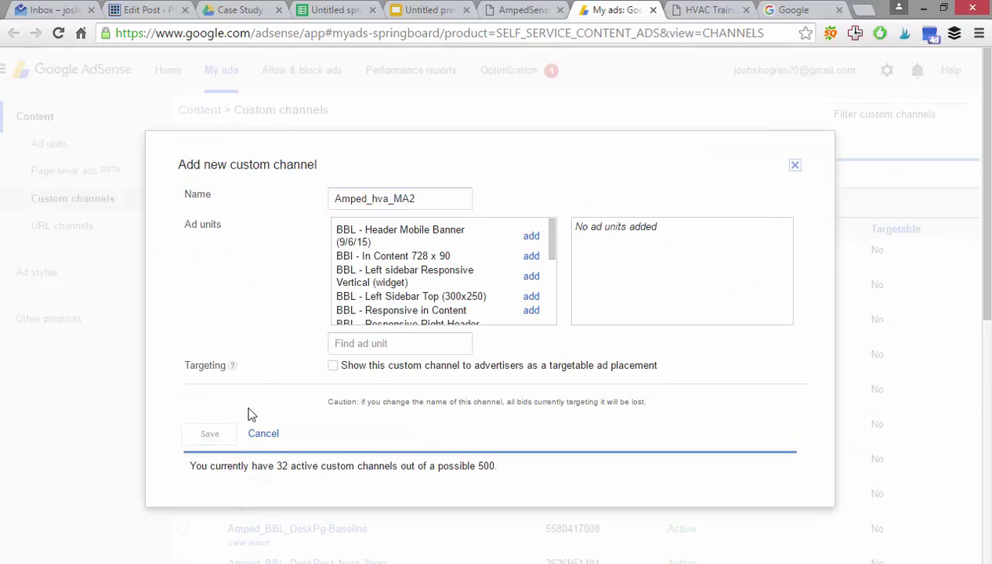
click(654, 9)
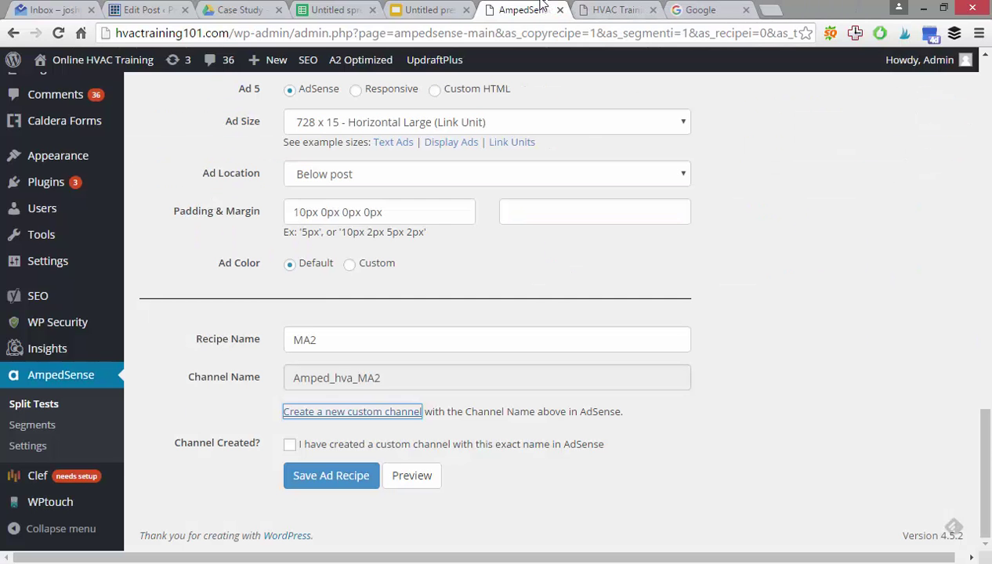
Step: Confirm that the custom channel has been created in AdSense and save the MA2 ad recipe
click(289, 444)
click(314, 481)
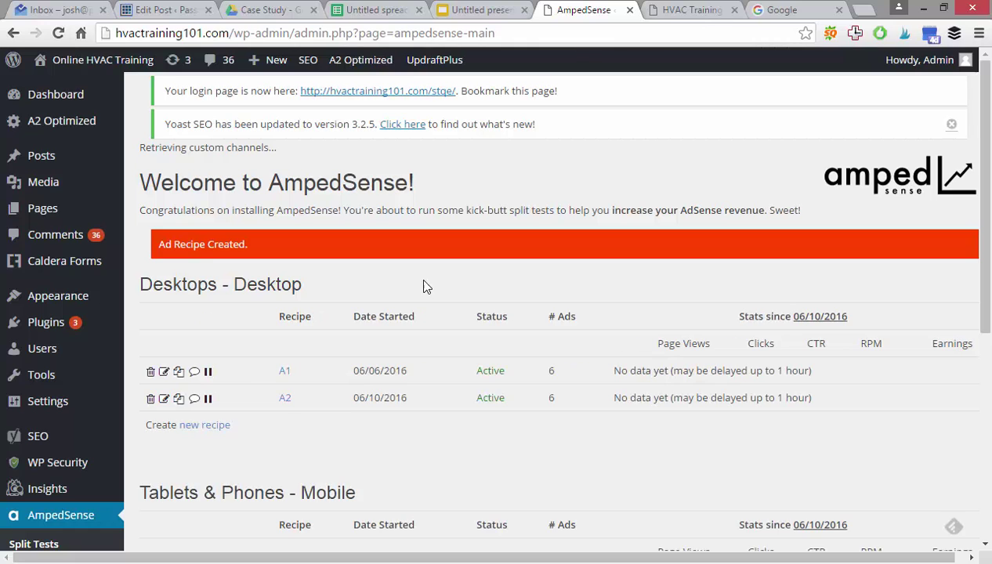
scroll(423, 286, down, 3)
scroll(423, 294, up, 1)
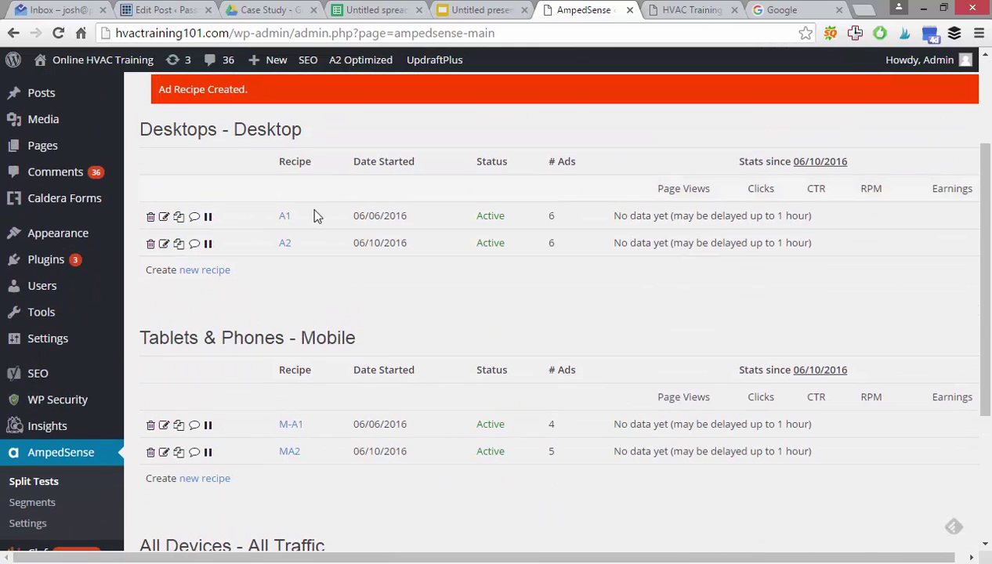
drag(354, 338, 309, 338)
click(304, 339)
scroll(576, 239, down, 3)
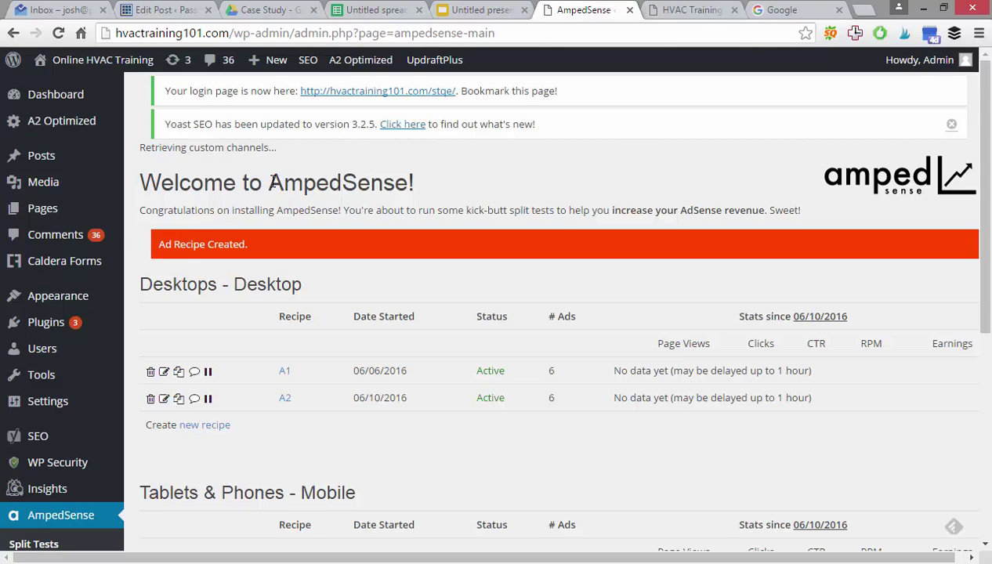
drag(274, 182, 398, 182)
click(424, 177)
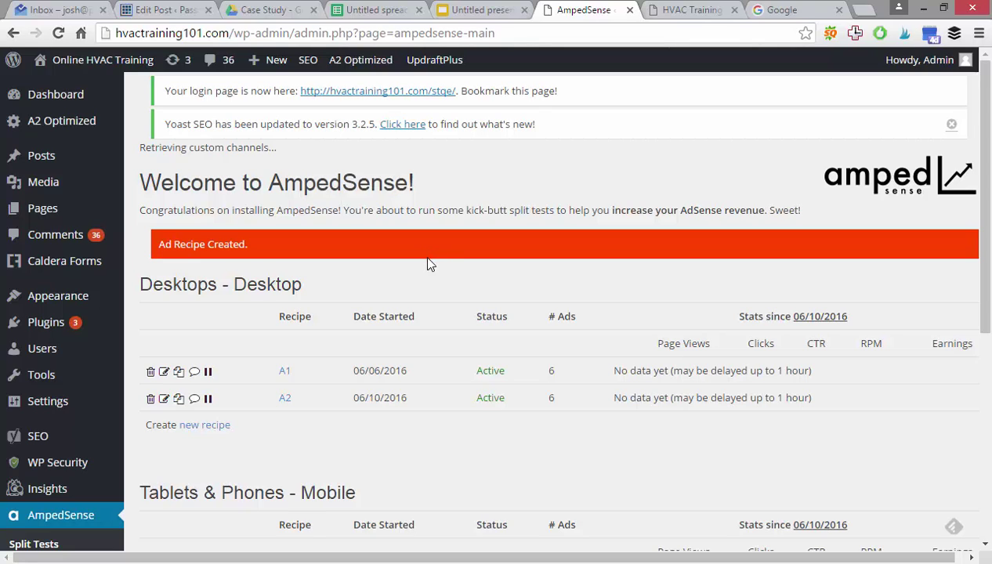